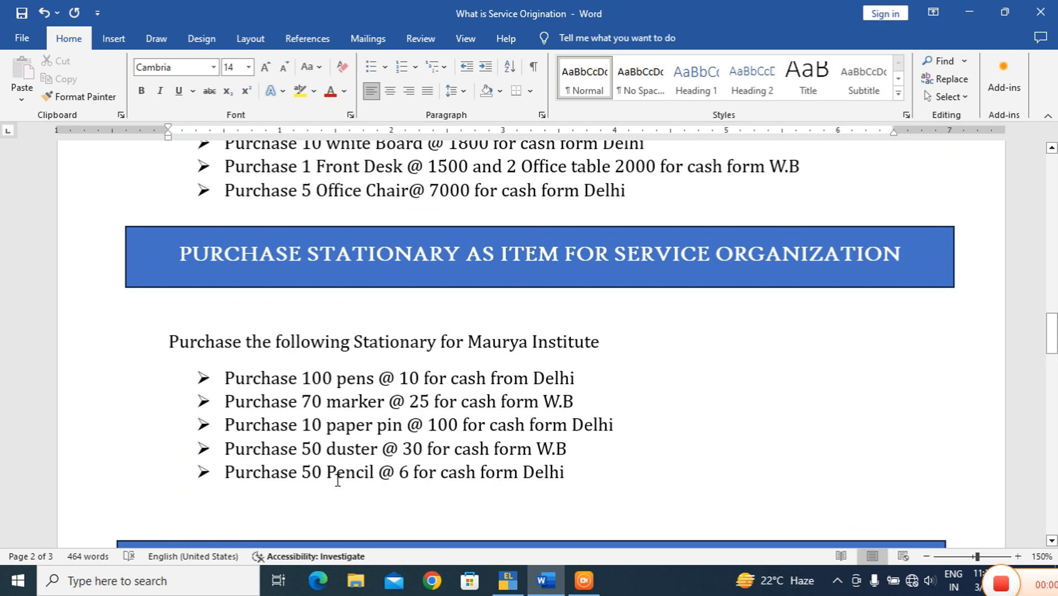
Step: Examine the Receive Payment in Service Organization section of the Word document, including the students' course fees and advance amounts
{"action": "scroll", "coordinate": [338, 480], "scroll_direction": "down", "scroll_amount": 4}
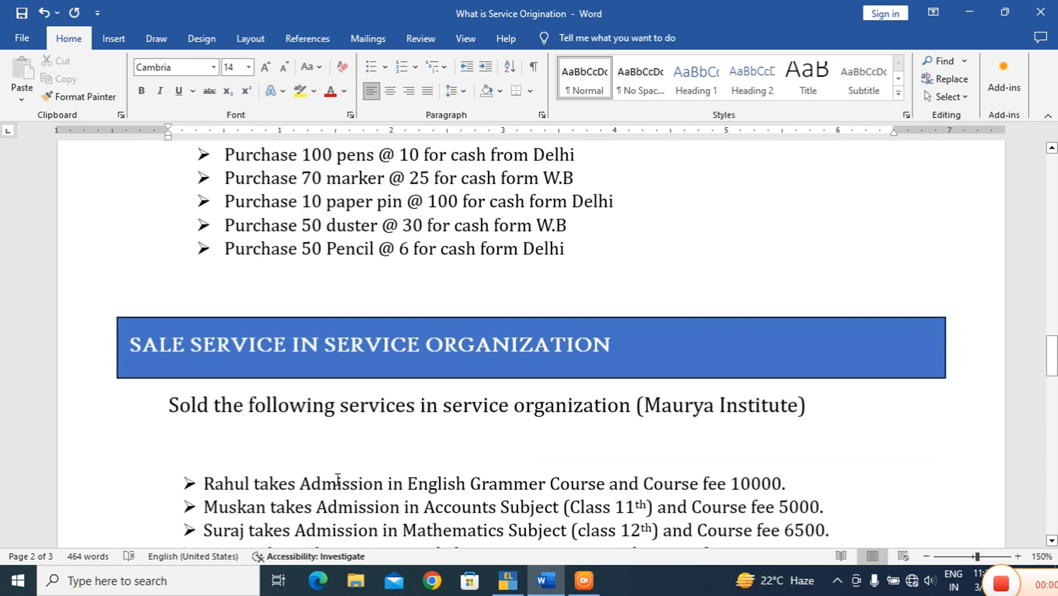
{"action": "scroll", "coordinate": [338, 480], "scroll_direction": "down", "scroll_amount": 4}
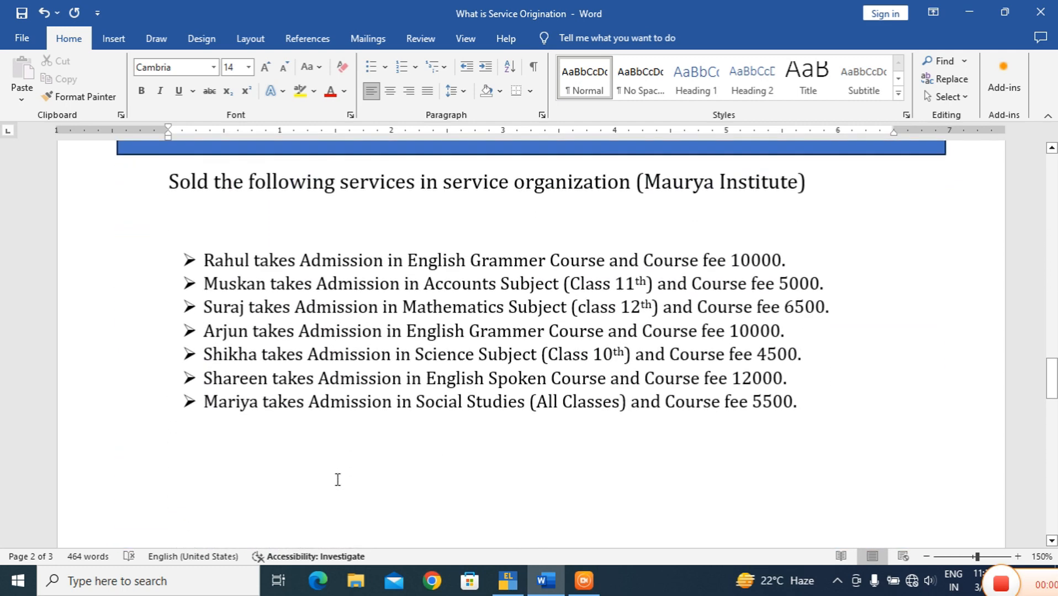
{"action": "scroll", "coordinate": [338, 480], "scroll_direction": "down", "scroll_amount": 8}
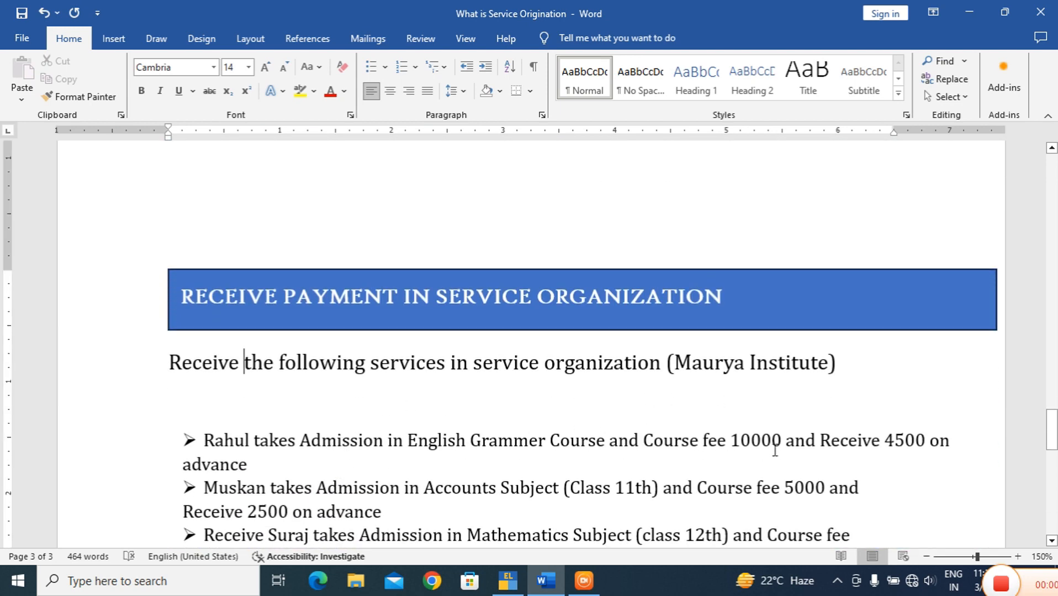
{"action": "left_click_drag", "start_coordinate": [259, 474], "coordinate": [168, 476]}
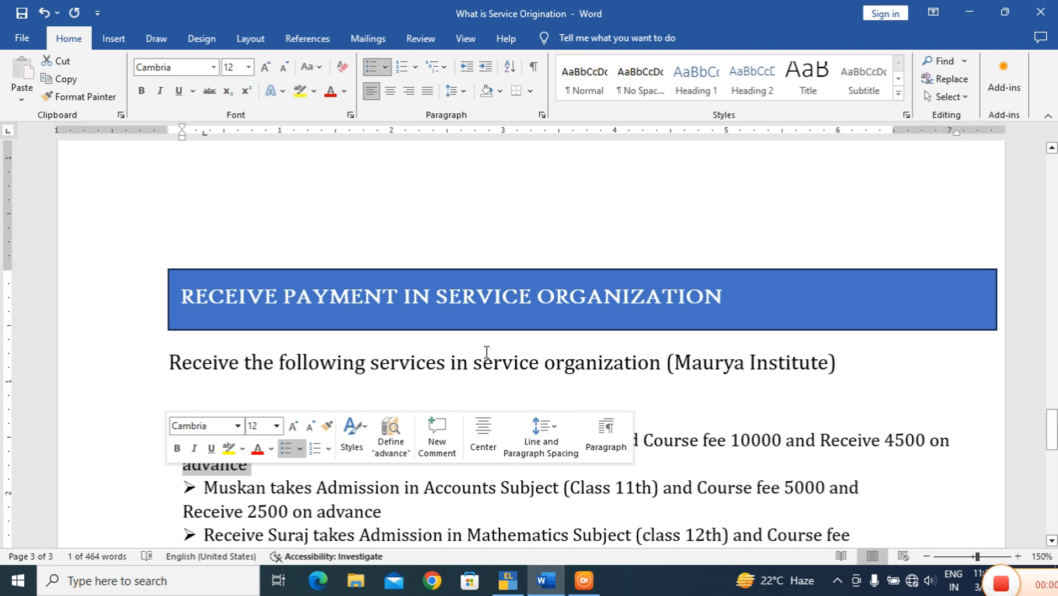
{"action": "left_click", "coordinate": [359, 535]}
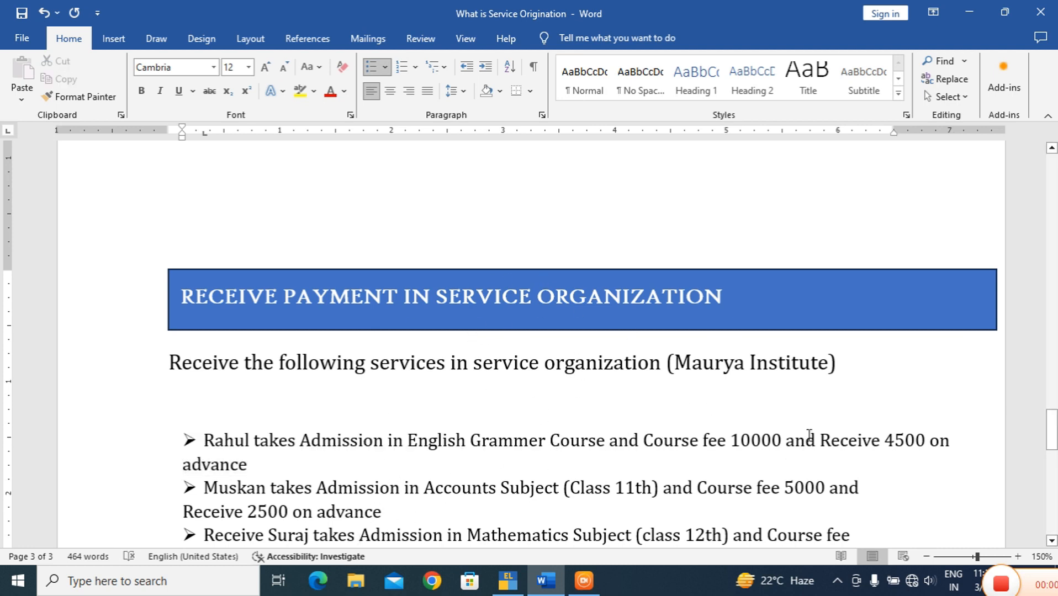
{"action": "left_click_drag", "start_coordinate": [812, 440], "coordinate": [953, 462]}
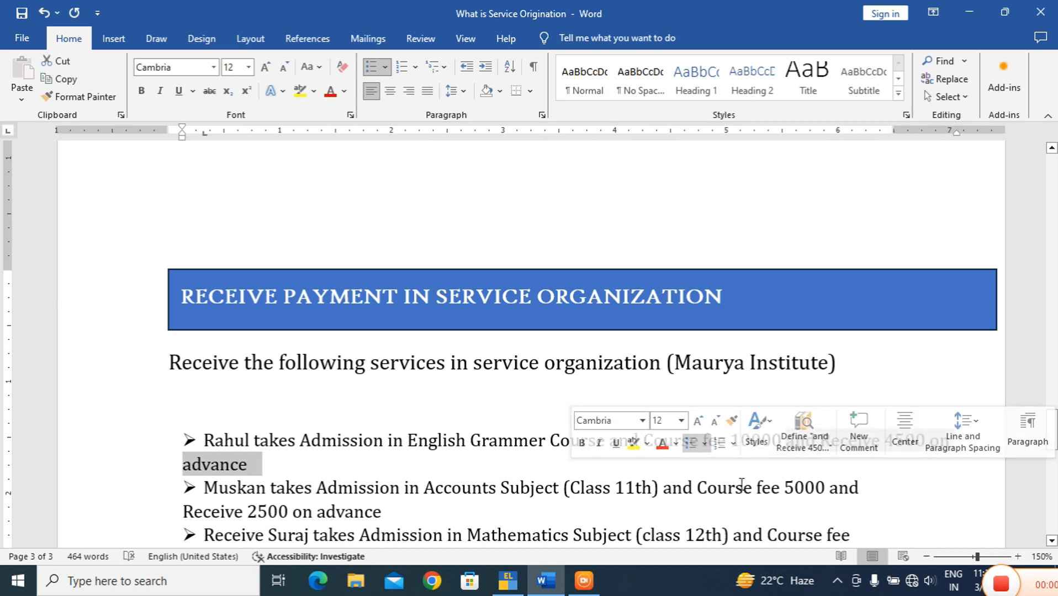
{"action": "left_click_drag", "start_coordinate": [697, 488], "coordinate": [860, 516]}
{"action": "scroll", "coordinate": [493, 449], "scroll_direction": "down", "scroll_amount": 3}
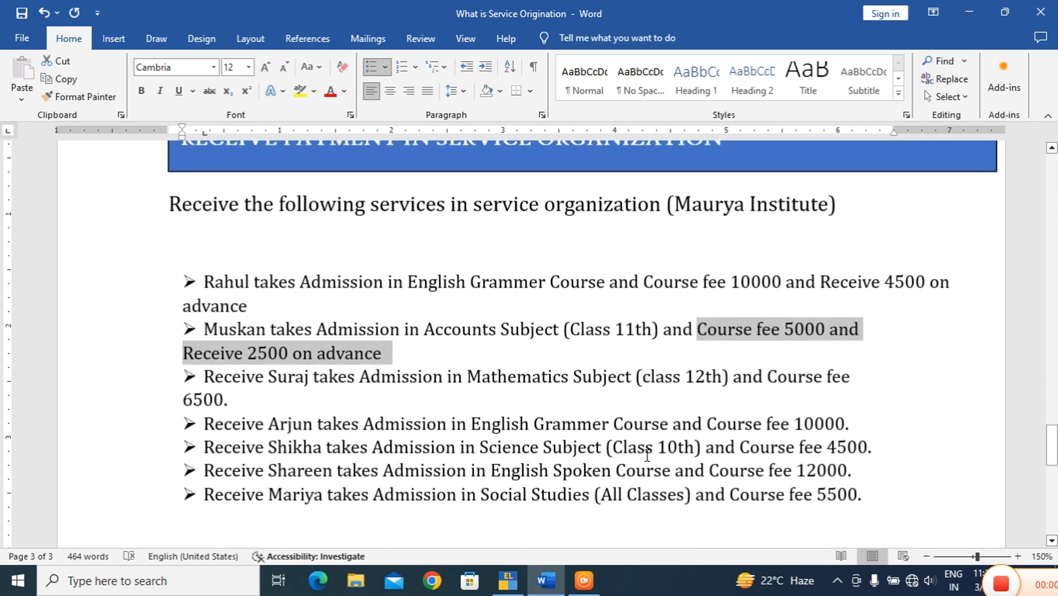
{"action": "left_click", "coordinate": [492, 415]}
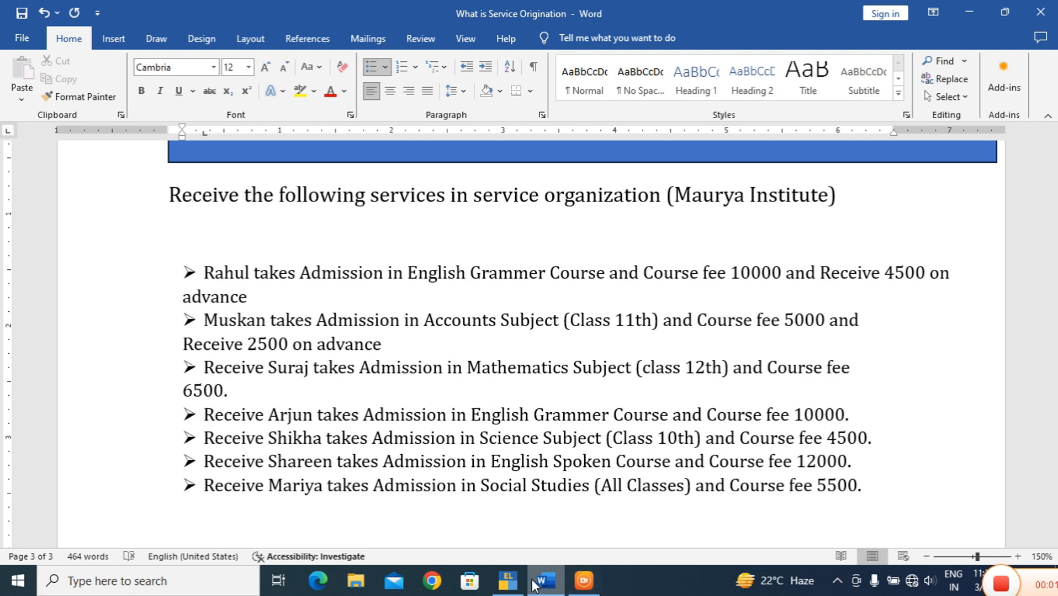
Step: Switch to TallyPrime and start a Receipt voucher for Maurya Institute in Single Entry mode
{"action": "left_click", "coordinate": [508, 581]}
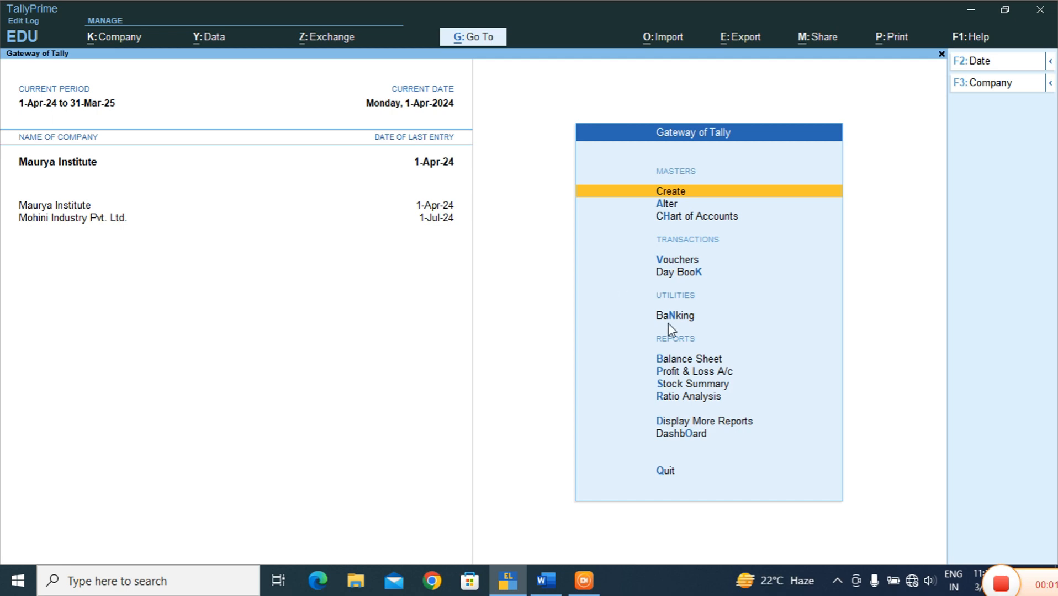
{"action": "left_click", "coordinate": [665, 261]}
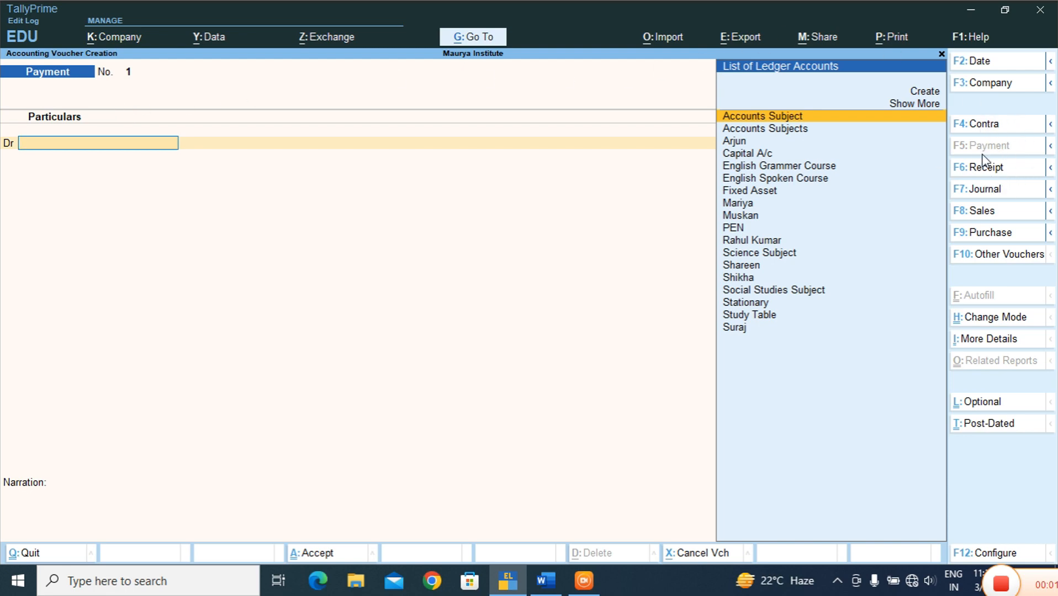
{"action": "key", "text": "F6"}
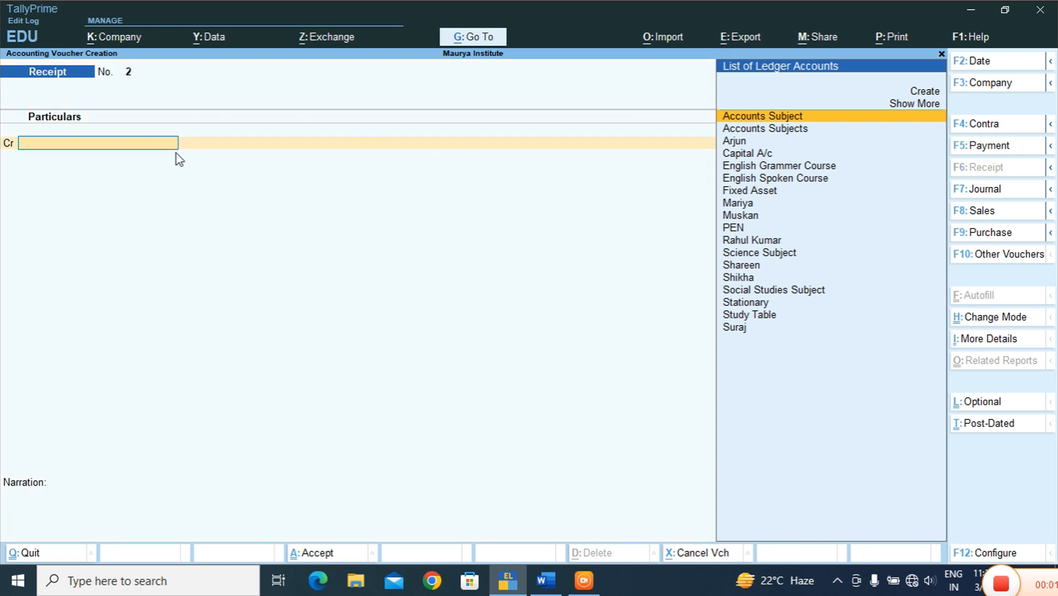
{"action": "left_click", "coordinate": [1009, 320]}
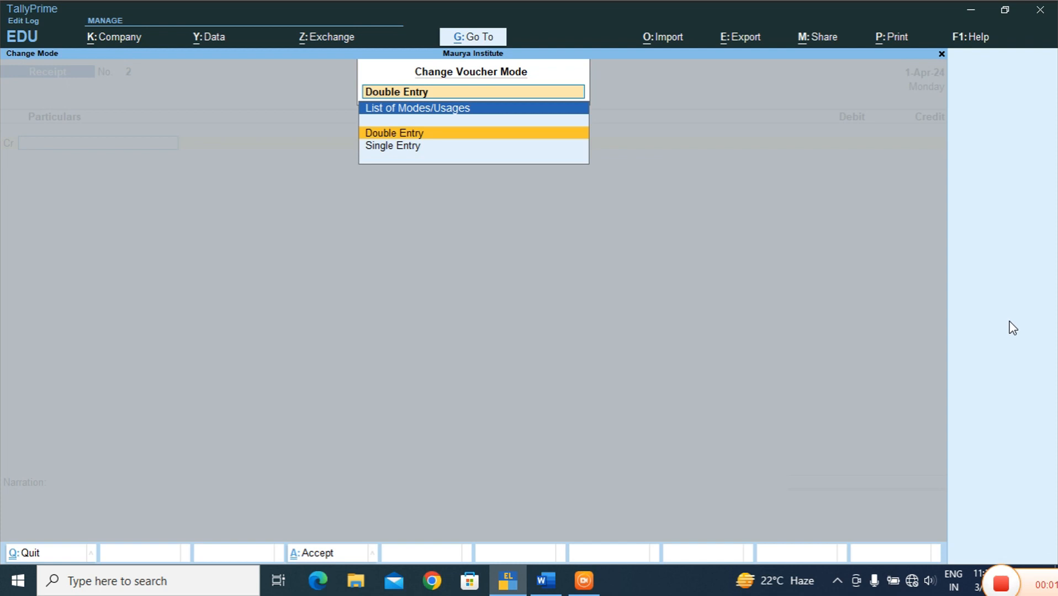
{"action": "left_click", "coordinate": [400, 147]}
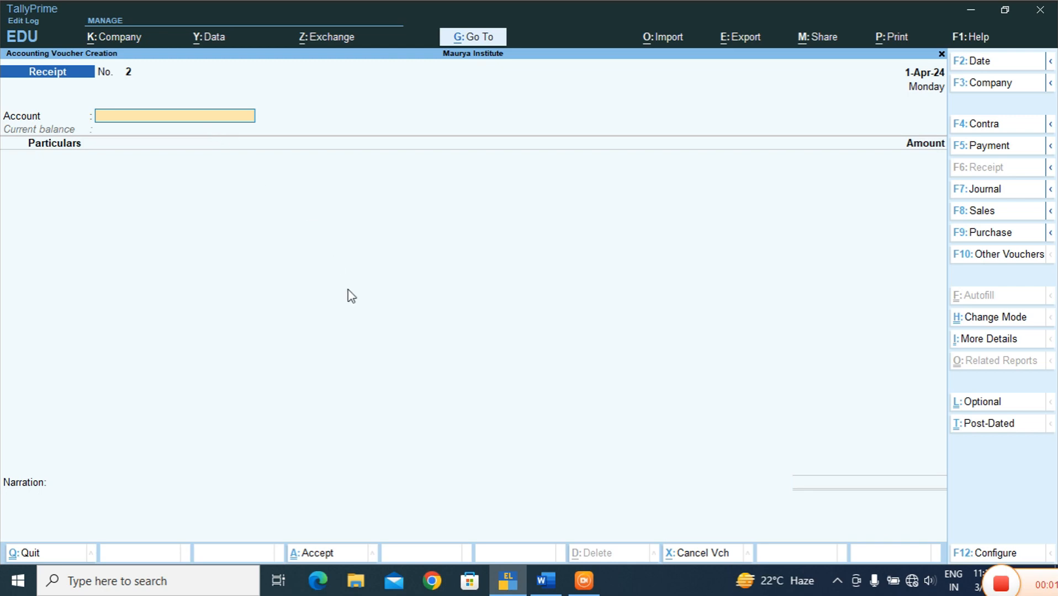
Step: Check the first student's advance payment in the Word document, and set the TallyPrime receipt voucher's account to Cash
{"action": "left_click", "coordinate": [548, 579]}
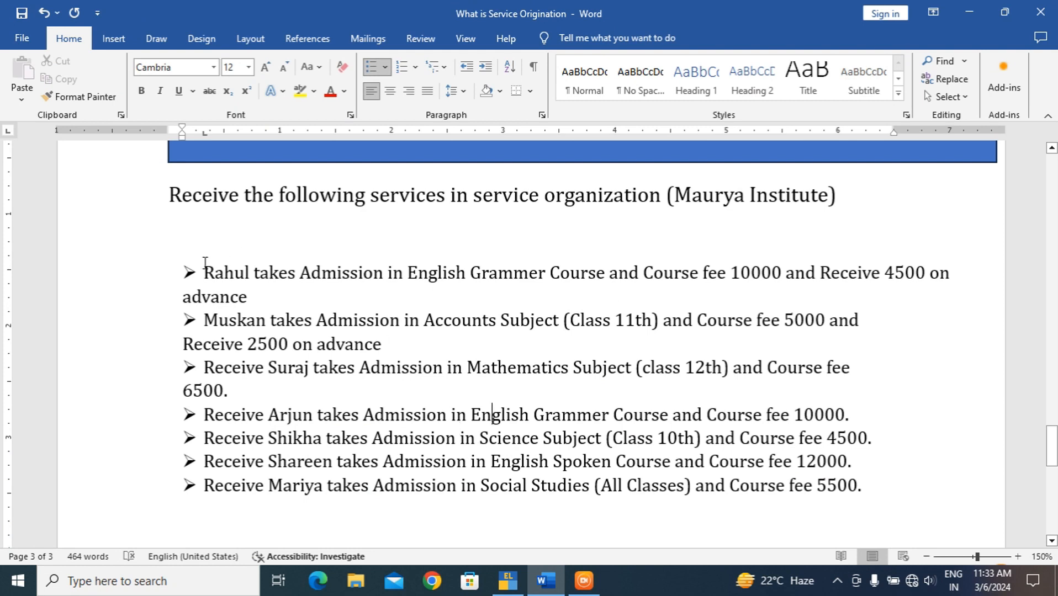
{"action": "left_click_drag", "start_coordinate": [204, 271], "coordinate": [363, 279]}
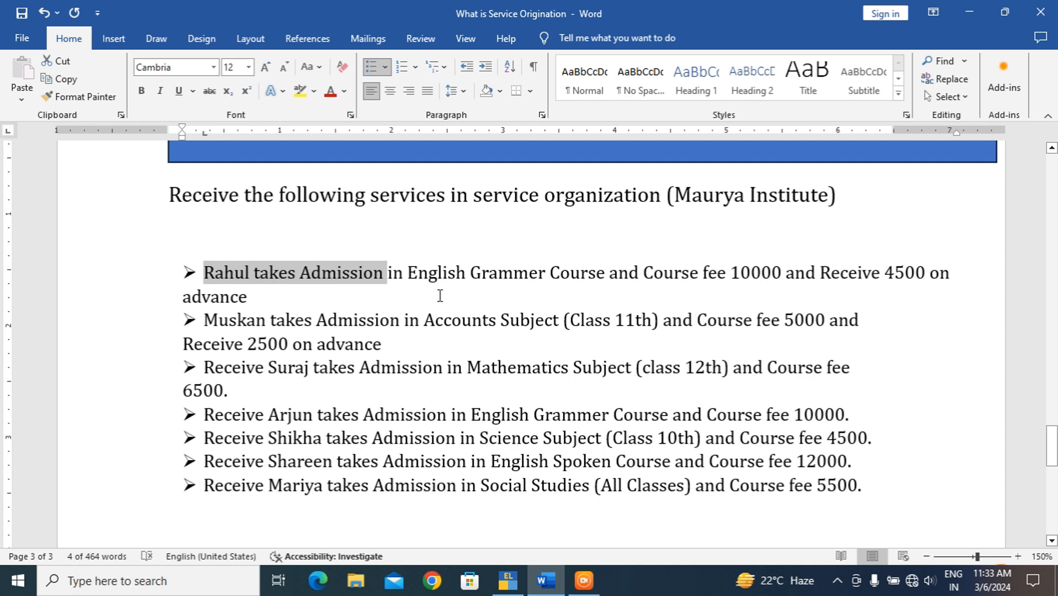
{"action": "left_click_drag", "start_coordinate": [820, 270], "coordinate": [974, 281]}
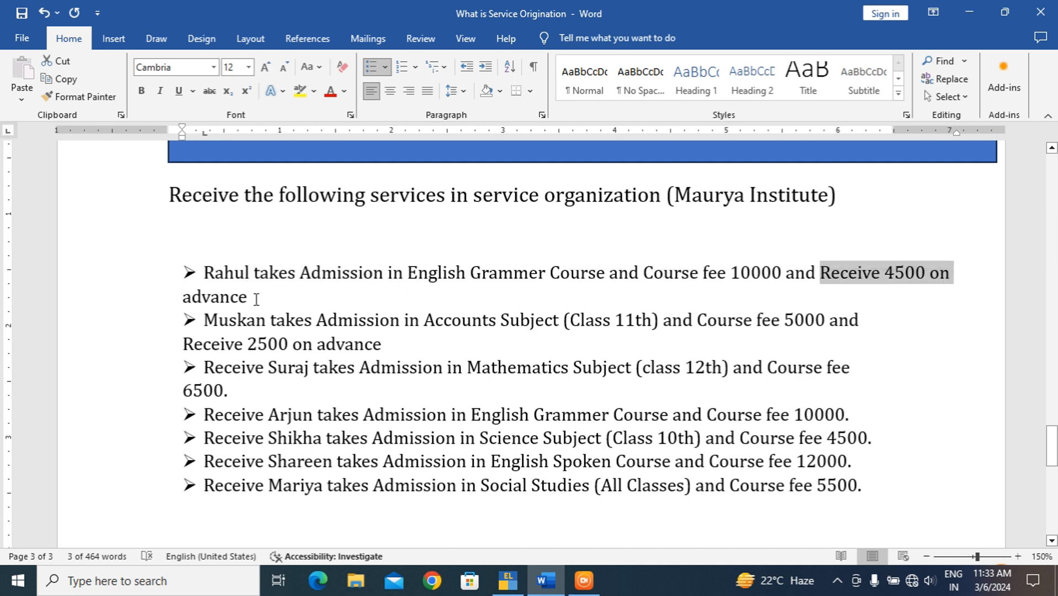
{"action": "left_click_drag", "start_coordinate": [257, 299], "coordinate": [173, 298]}
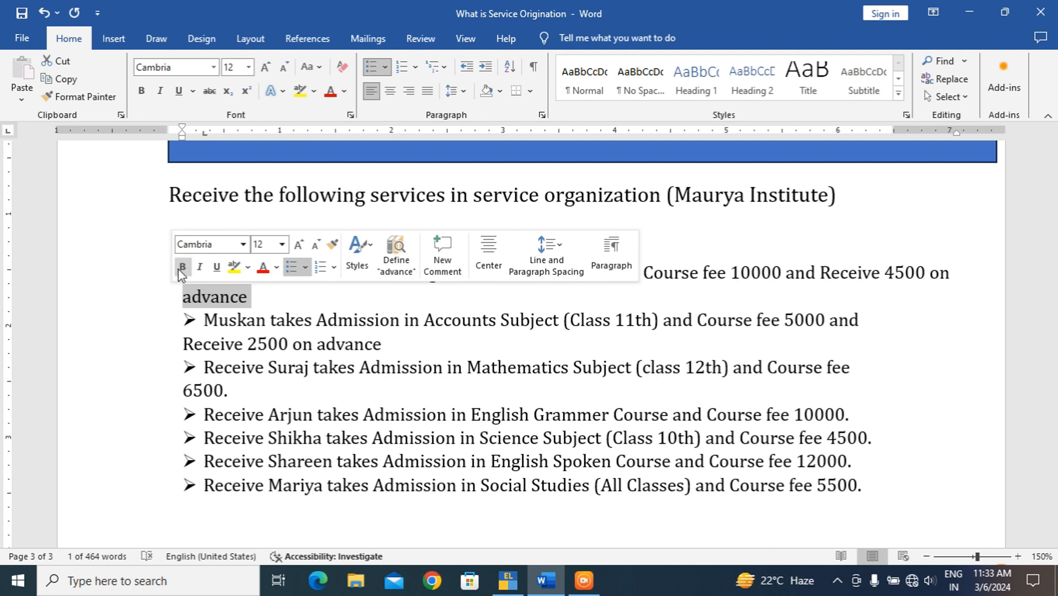
{"action": "left_click", "coordinate": [511, 584]}
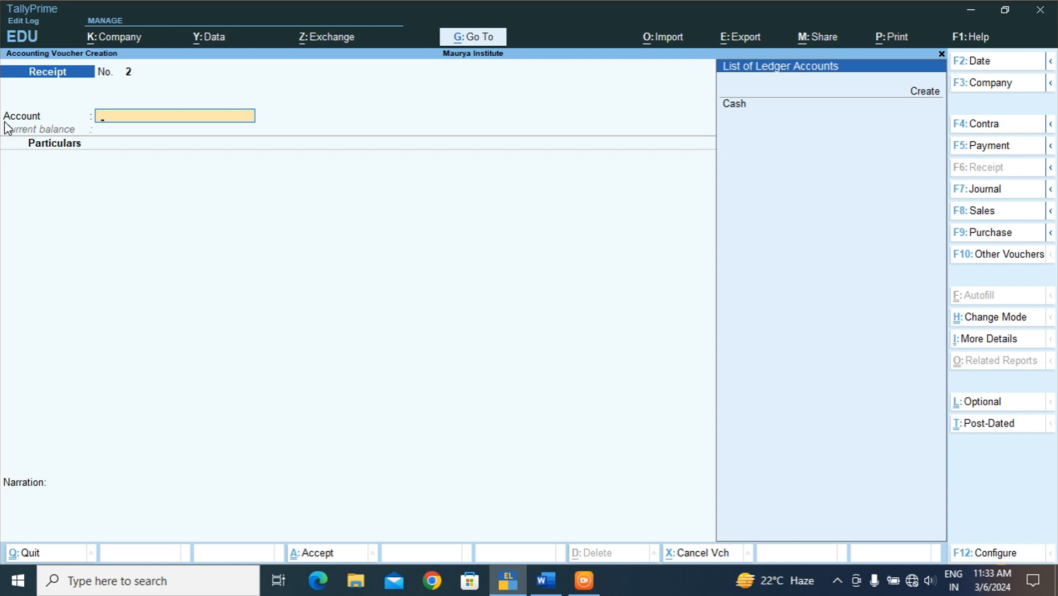
{"action": "key", "text": "Down"}
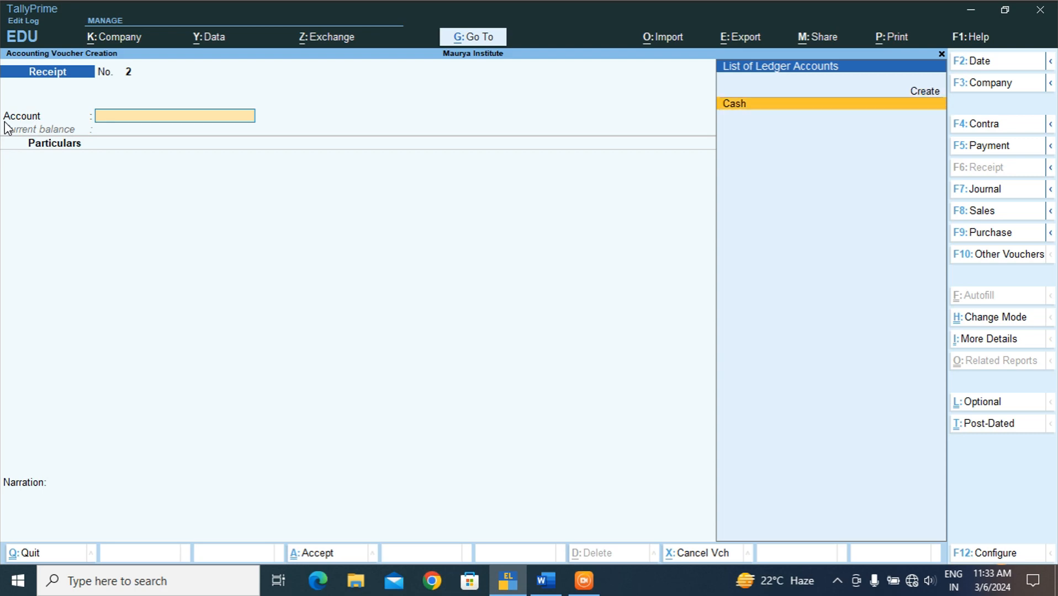
{"action": "key", "text": "Return"}
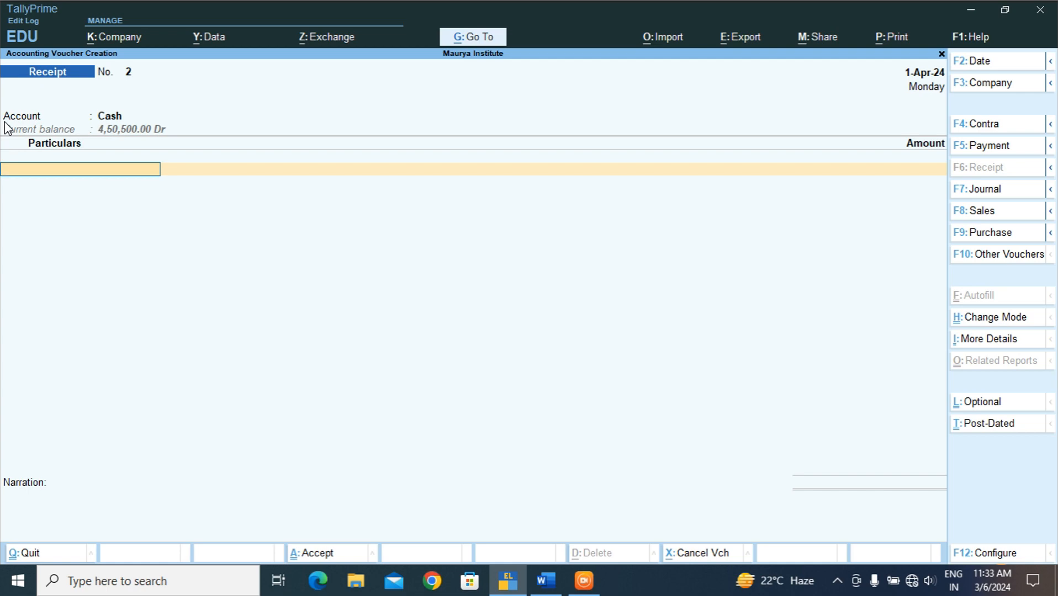
Step: Recheck the first listed payment in Word, and select that English Grammer Course student's ledger under the TallyPrime receipt's particulars
{"action": "left_click", "coordinate": [542, 579]}
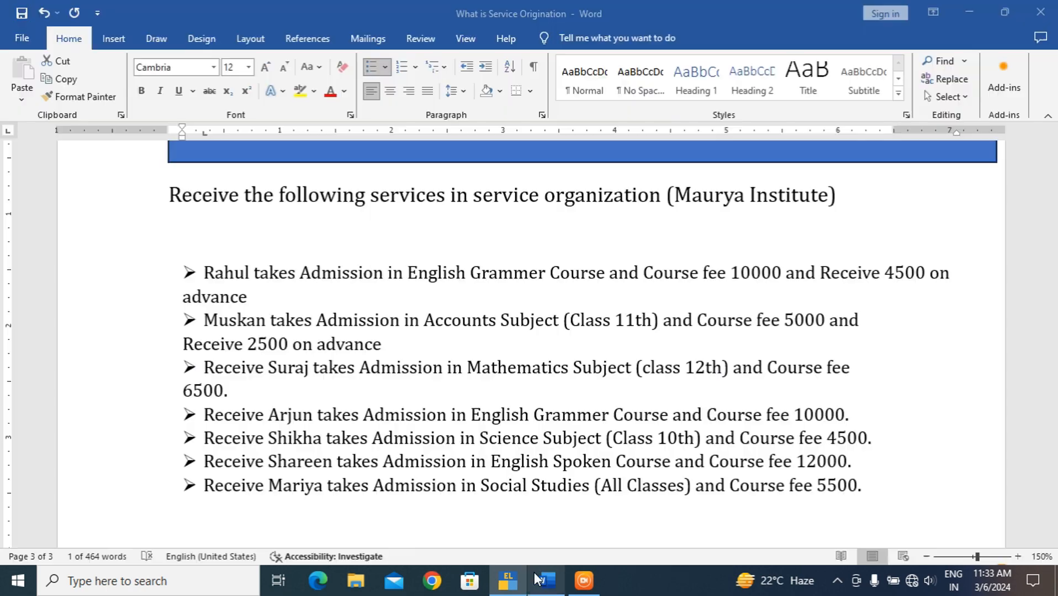
{"action": "left_click_drag", "start_coordinate": [203, 271], "coordinate": [302, 271]}
{"action": "left_click_drag", "start_coordinate": [884, 271], "coordinate": [261, 298]}
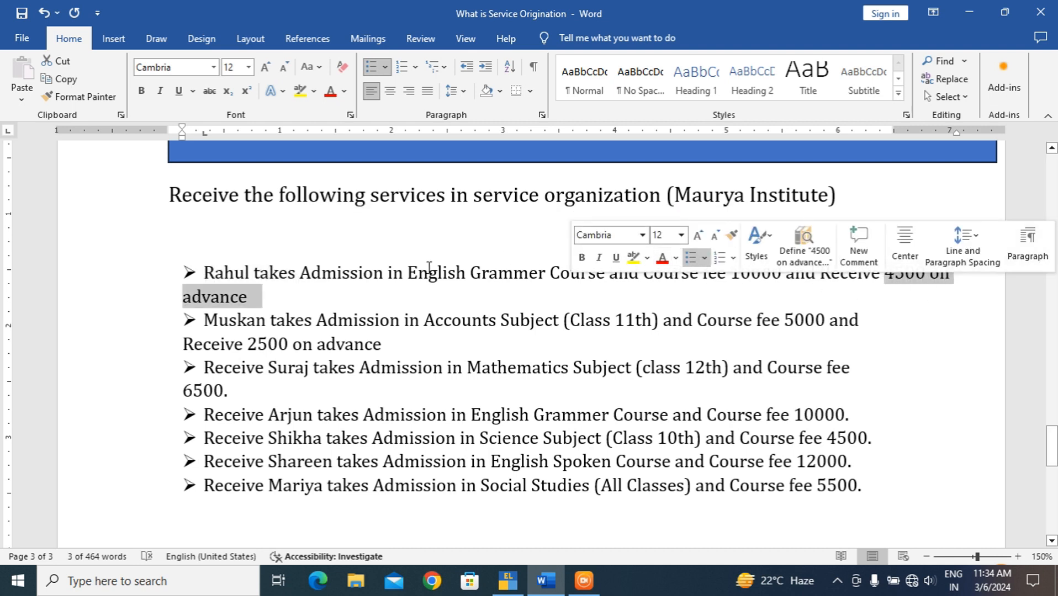
{"action": "left_click_drag", "start_coordinate": [429, 267], "coordinate": [640, 271]}
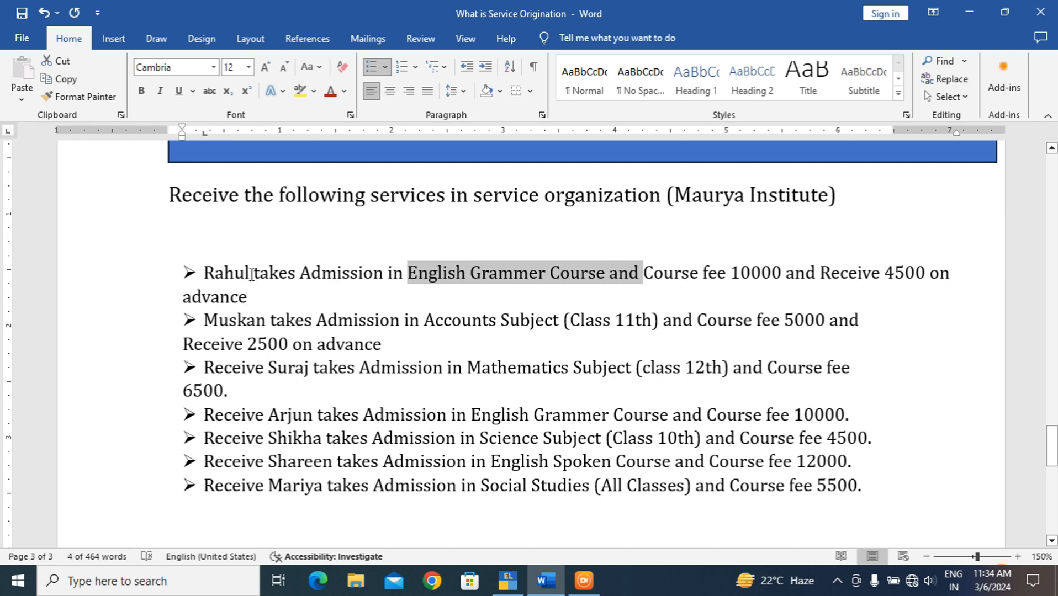
{"action": "left_click_drag", "start_coordinate": [251, 274], "coordinate": [209, 274]}
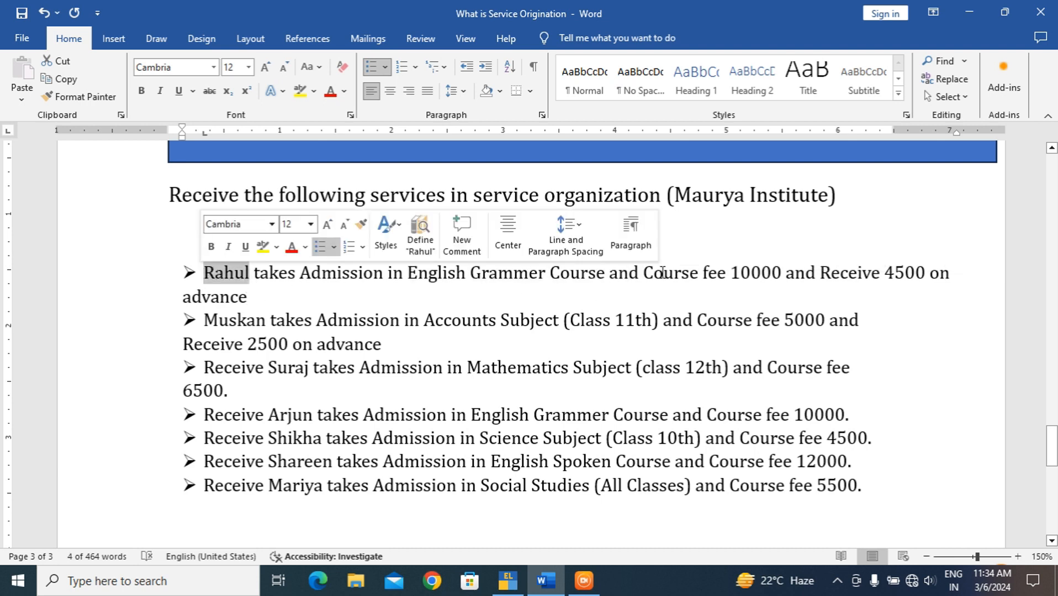
{"action": "left_click_drag", "start_coordinate": [885, 271], "coordinate": [939, 272]}
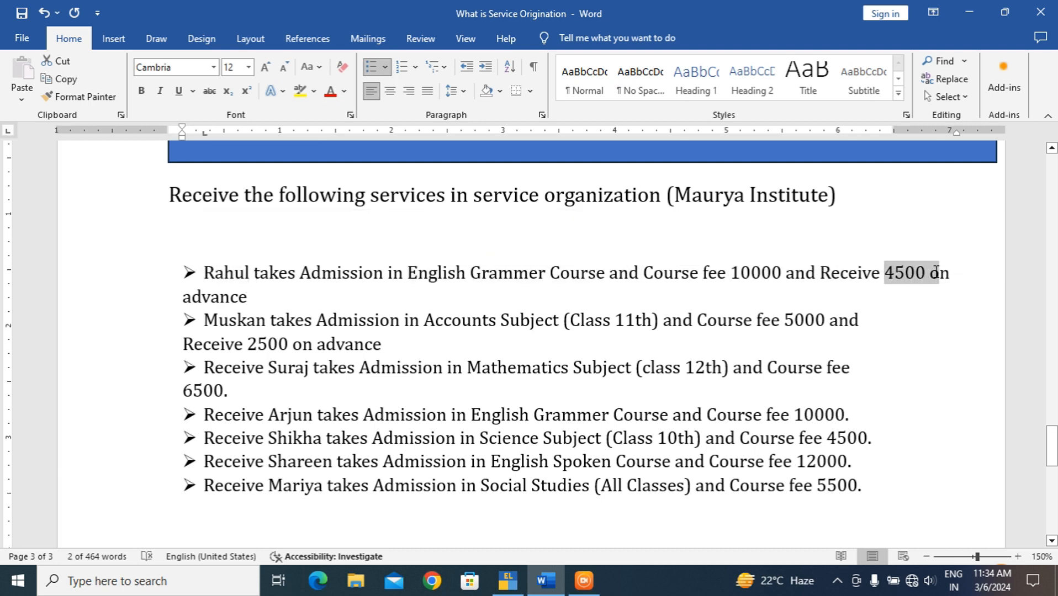
{"action": "left_click", "coordinate": [507, 580]}
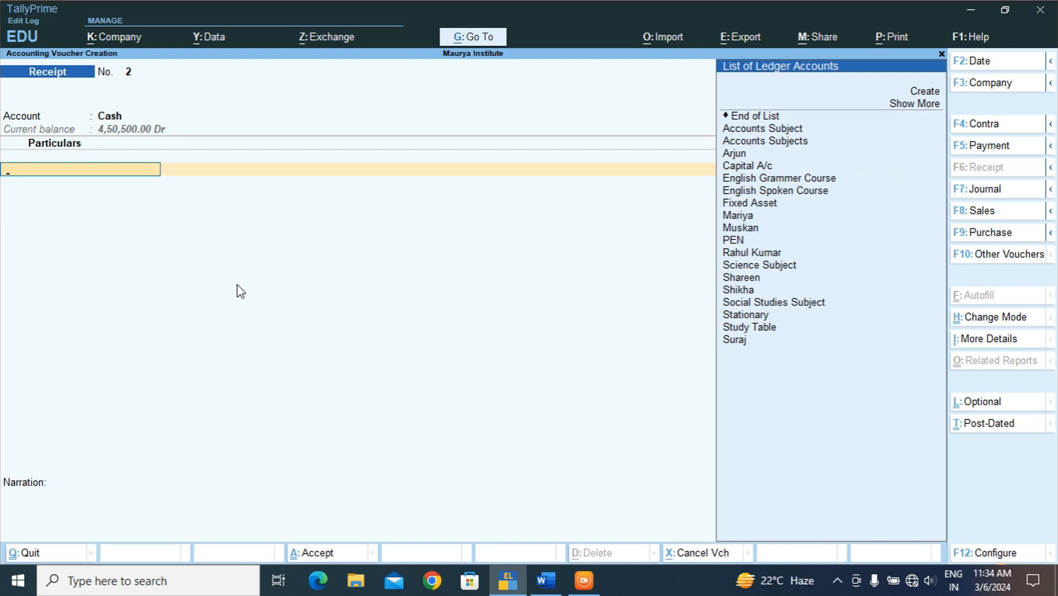
{"action": "type", "text": "Ra"}
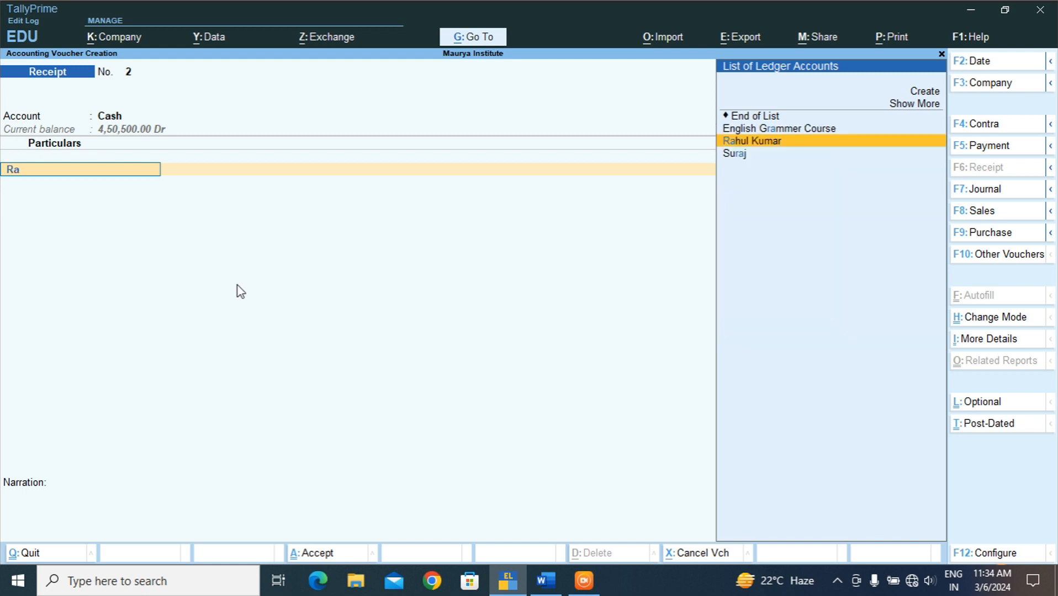
{"action": "key", "text": "Return"}
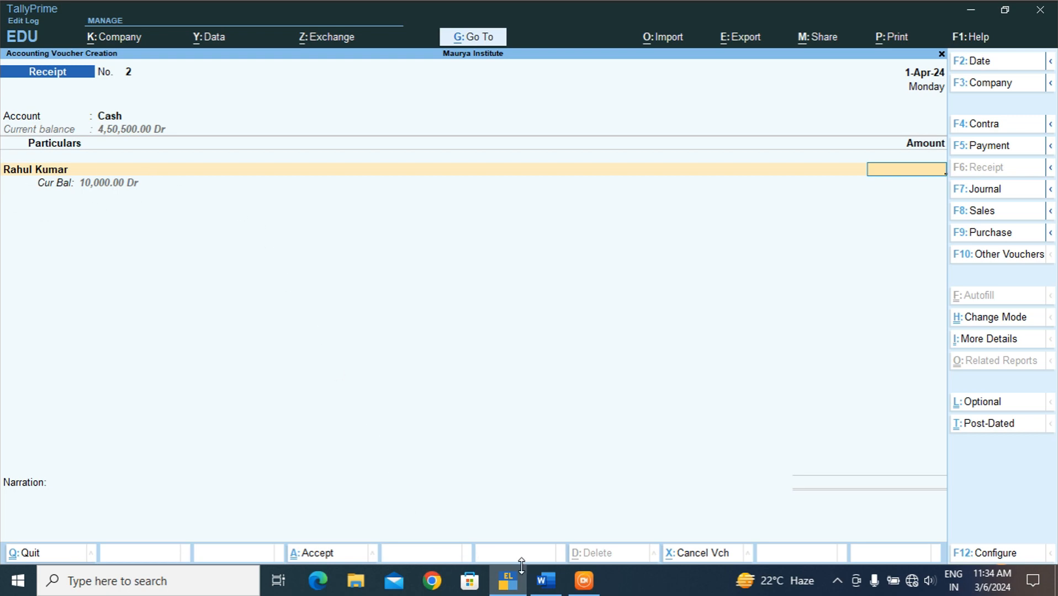
Step: Confirm the advance in Word, enter 4500 as the student's receipt amount in TallyPrime, and save the voucher without a narration
{"action": "left_click", "coordinate": [545, 579]}
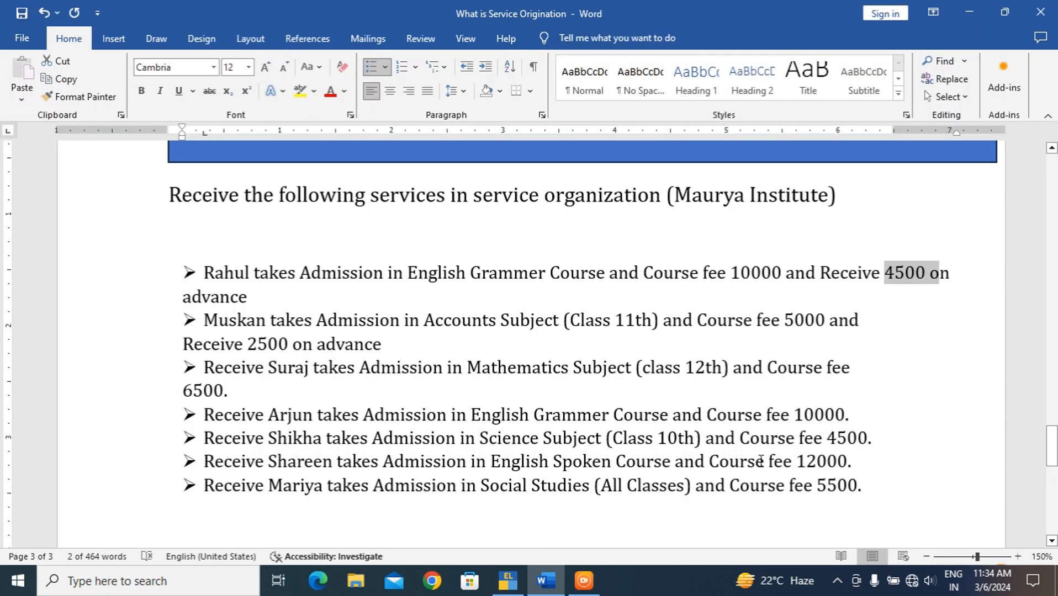
{"action": "left_click", "coordinate": [504, 587]}
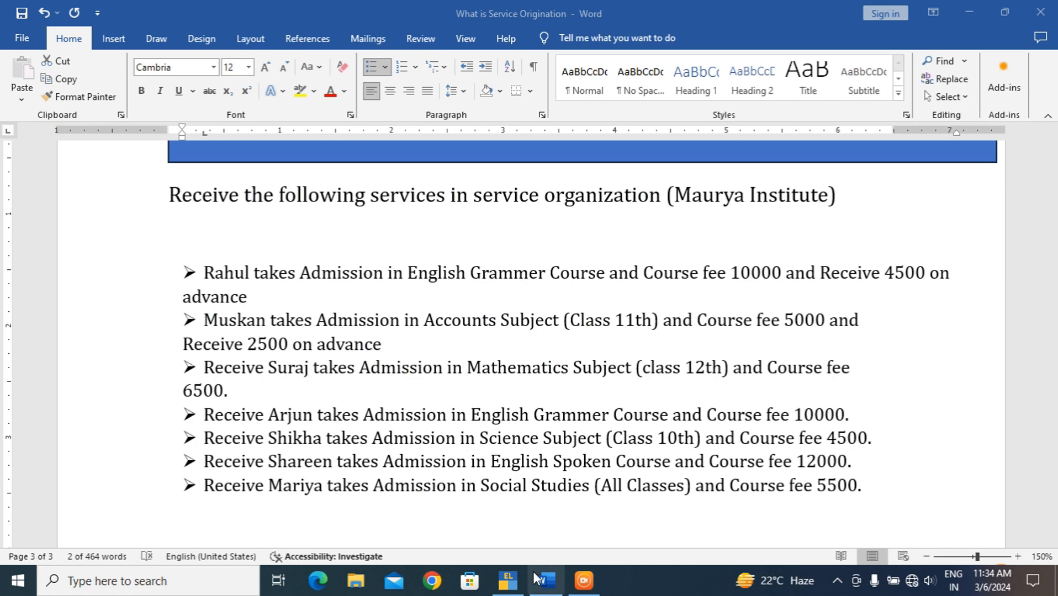
{"action": "left_click", "coordinate": [505, 579]}
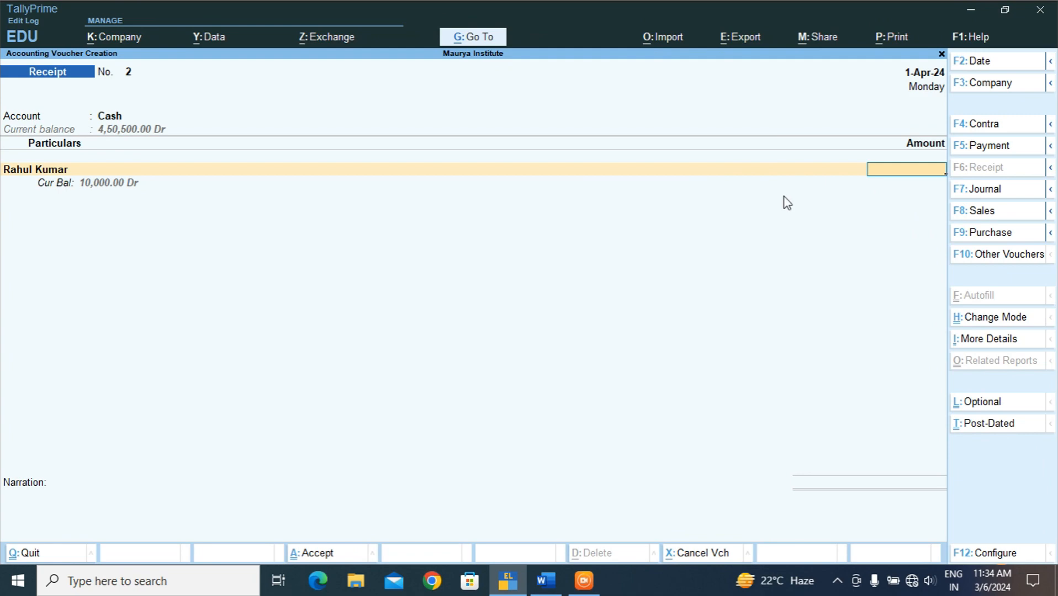
{"action": "type", "text": "4500"}
{"action": "key", "text": "Return"}
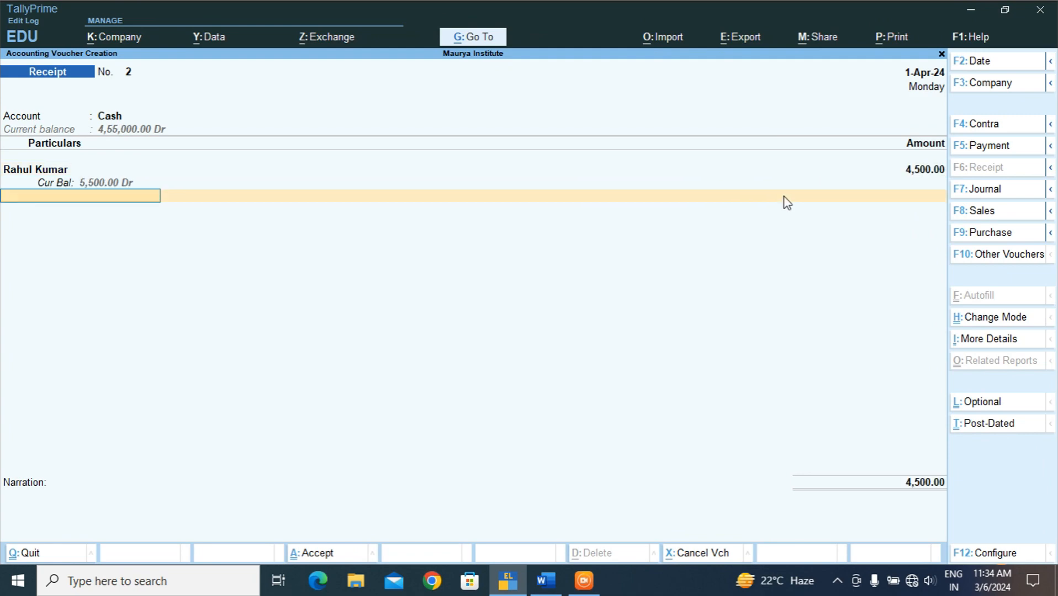
{"action": "key", "text": "Return"}
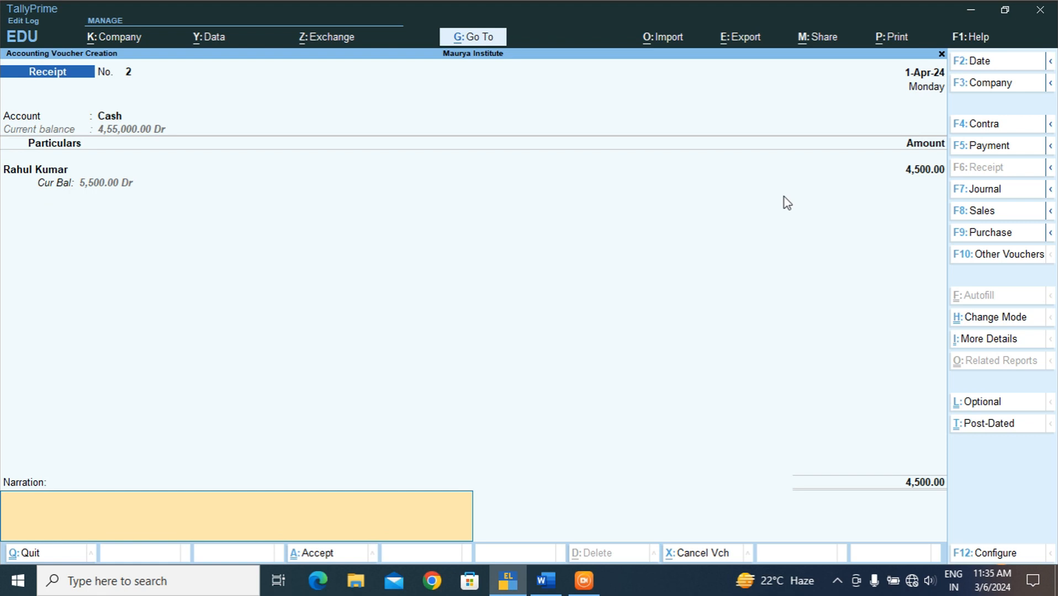
{"action": "key", "text": "Return"}
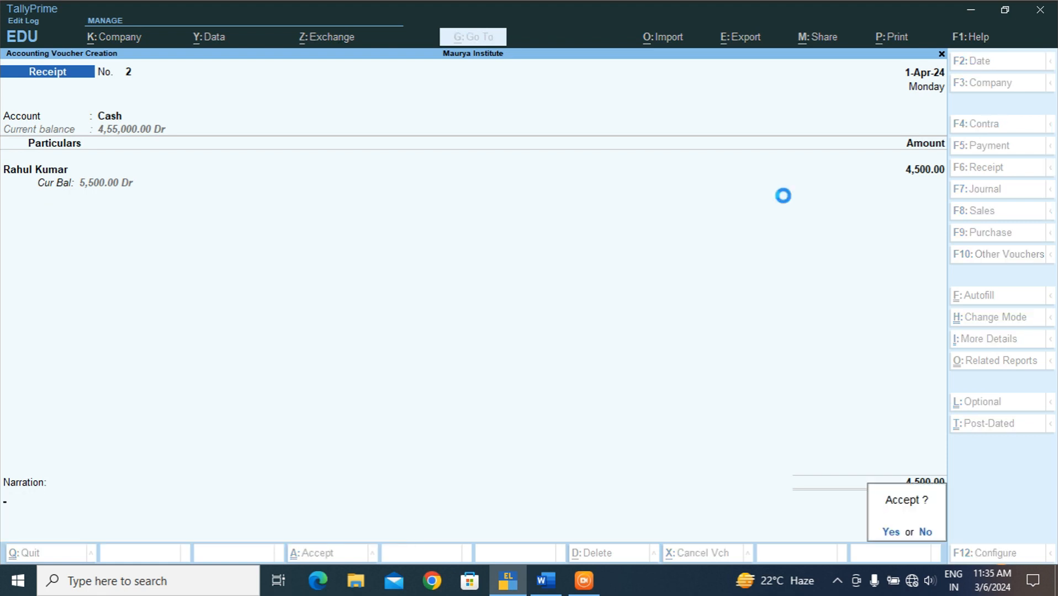
{"action": "key", "text": "Return"}
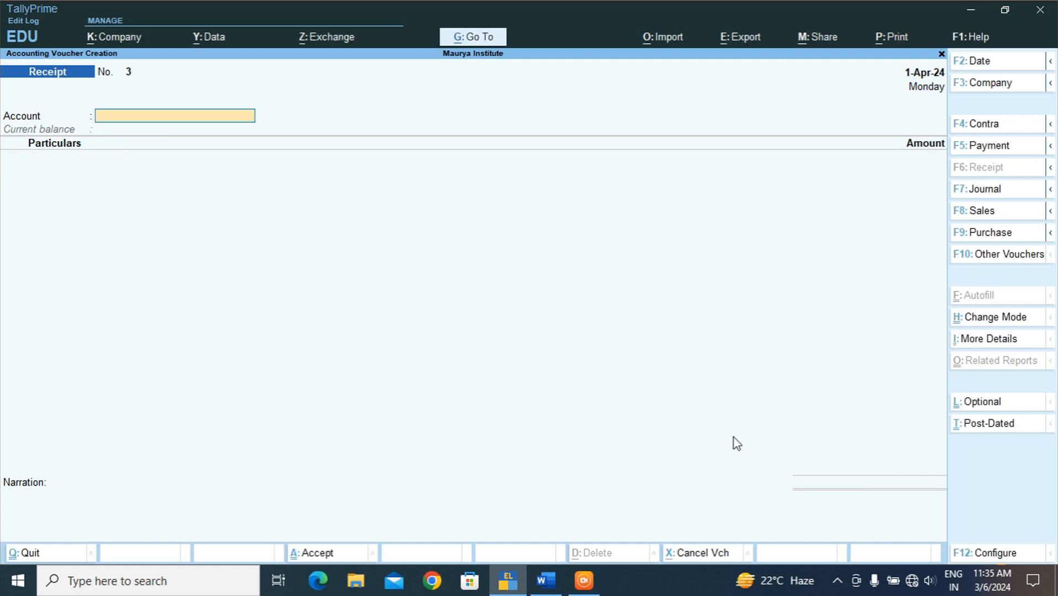
Step: Switch to Word and check the second listed student's course fee and advance payment for Accounts Subject (Class 11th)
{"action": "left_click", "coordinate": [545, 580]}
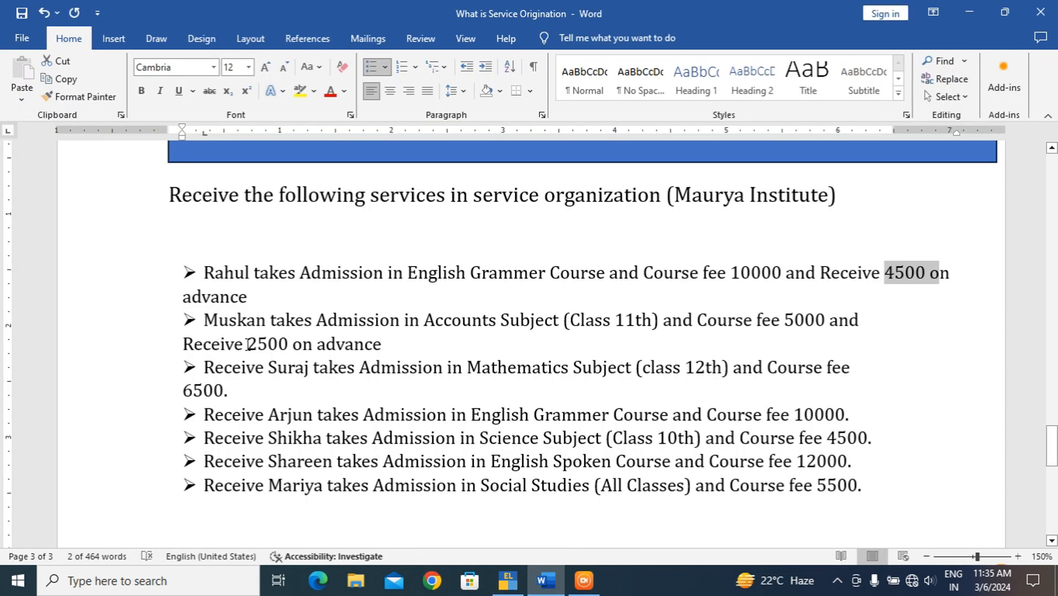
{"action": "left_click_drag", "start_coordinate": [209, 327], "coordinate": [313, 323]}
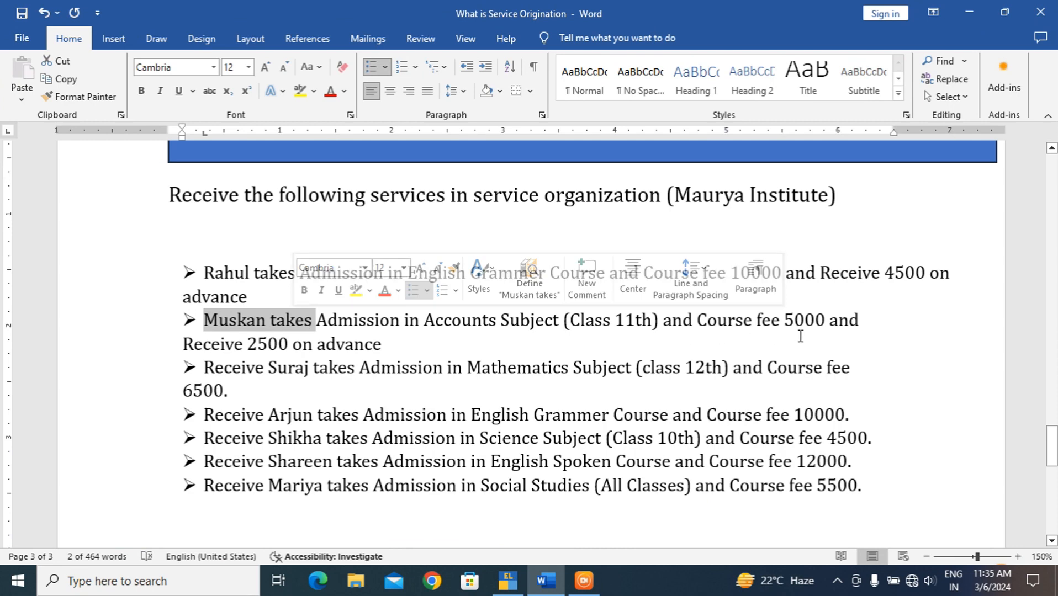
{"action": "left_click", "coordinate": [785, 321]}
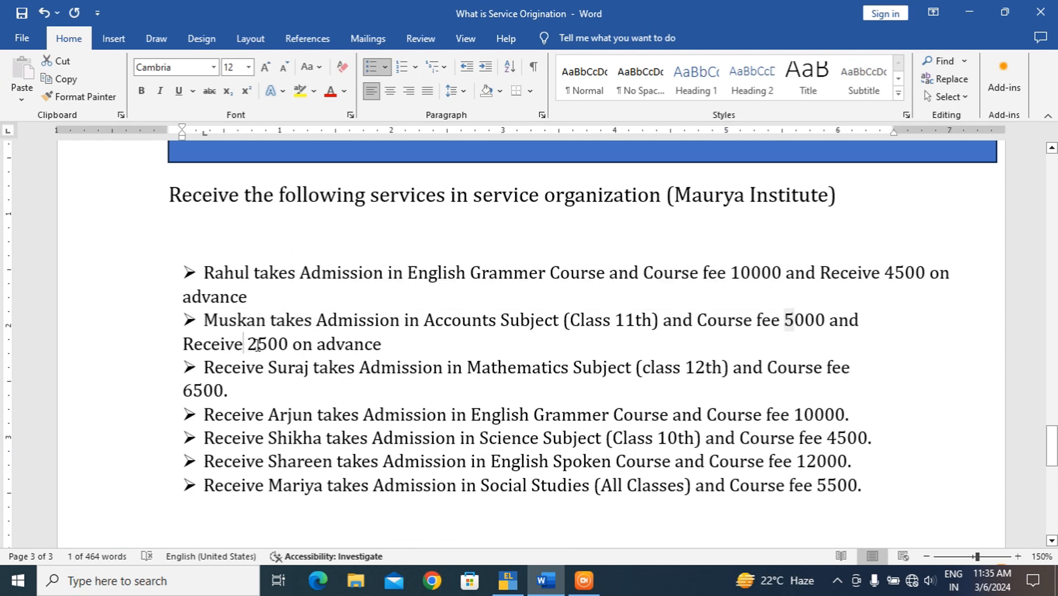
{"action": "left_click_drag", "start_coordinate": [183, 344], "coordinate": [300, 342]}
Step: In TallyPrime, fill the receipt with Cash as the account, the Accounts Subject student's ledger under particulars, and an amount of 2500
{"action": "left_click", "coordinate": [508, 581]}
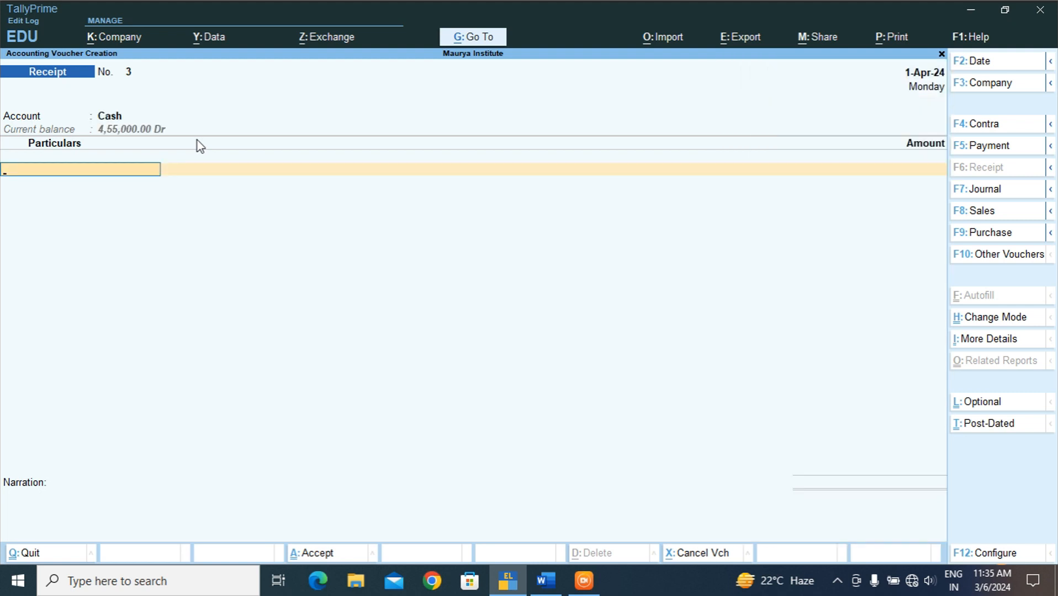
{"action": "type", "text": "Mus"}
{"action": "key", "text": "Return"}
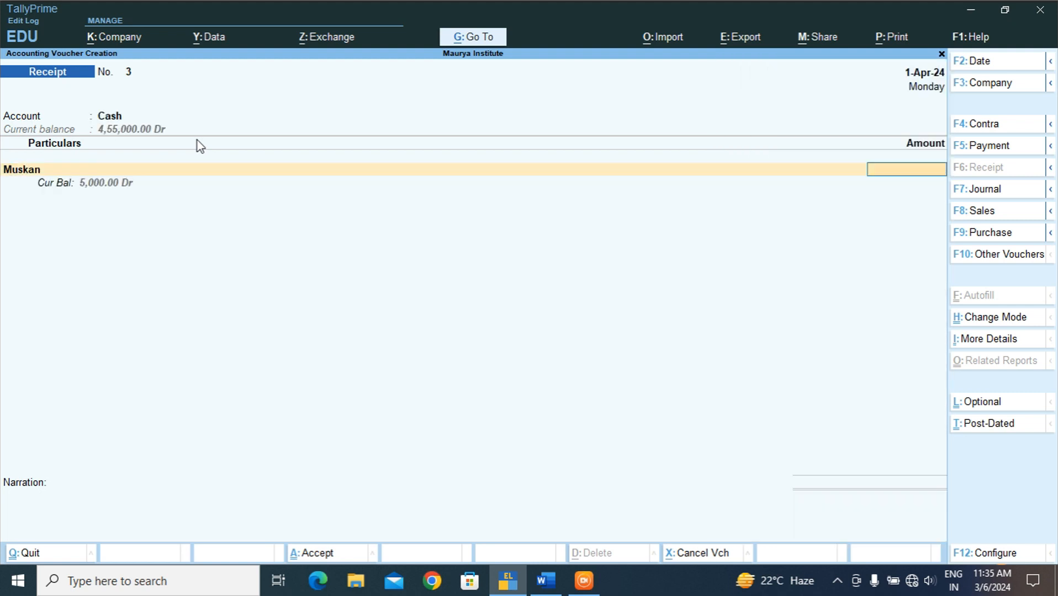
{"action": "type", "text": "2500"}
{"action": "key", "text": "Return"}
{"action": "key", "text": "Return"}
{"action": "key", "text": "Return"}
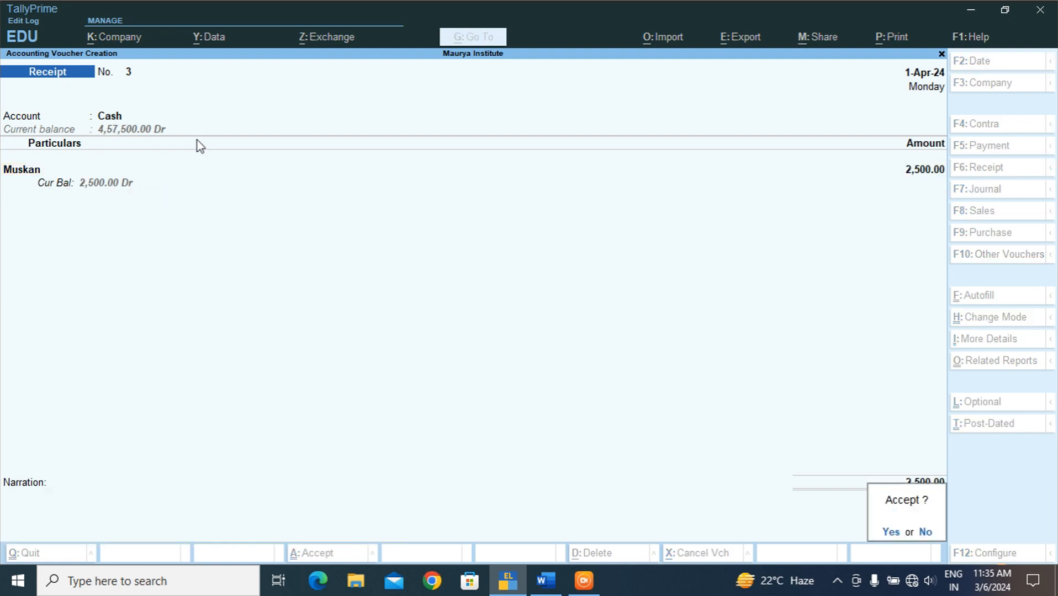
{"action": "key", "text": "Escape"}
{"action": "type", "text": "being"}
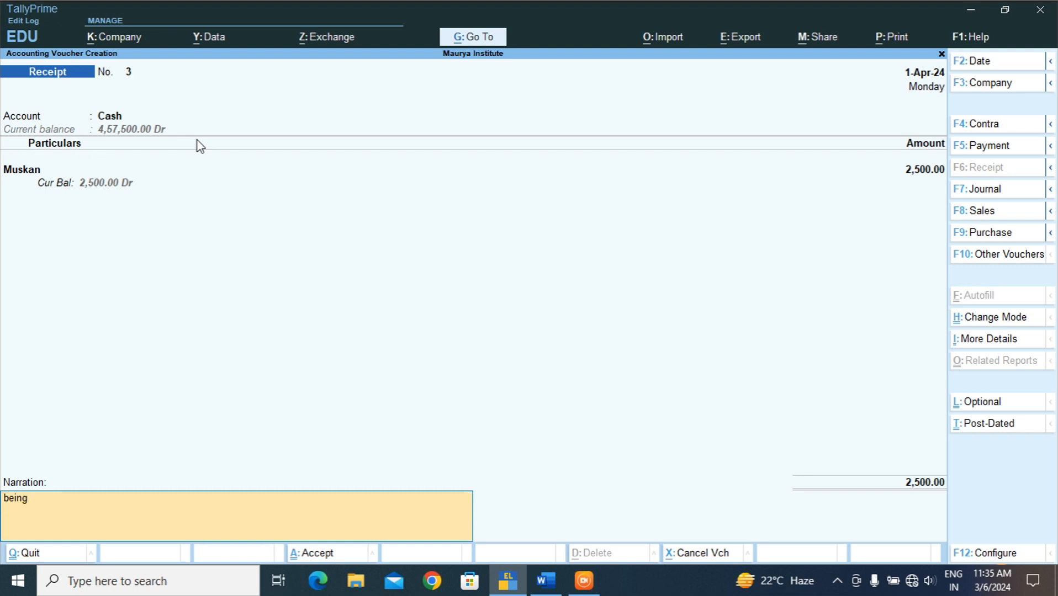
{"action": "type", "text": " receipt"}
{"action": "key", "text": "Up"}
{"action": "key", "text": "Up"}
{"action": "key", "text": "Up"}
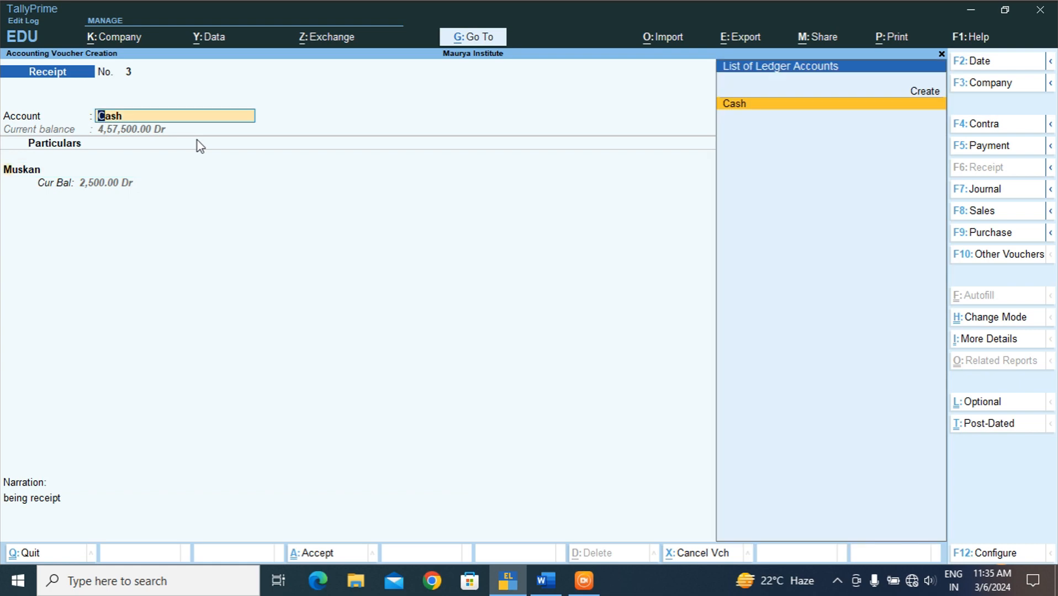
{"action": "key", "text": "Return"}
{"action": "key", "text": "Return"}
{"action": "key", "text": "Return"}
{"action": "key", "text": "Return"}
{"action": "key", "text": "Return"}
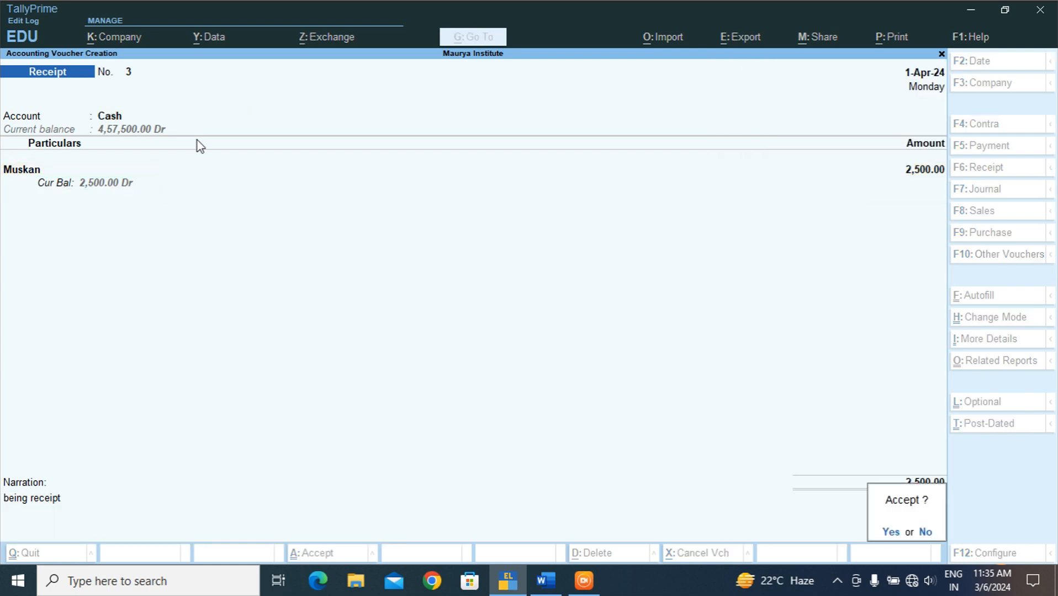
Step: Enter the narration "being received fees on advanced" on the 2500 receipt and save the voucher
{"action": "key", "text": "Escape"}
{"action": "type", "text": "being"}
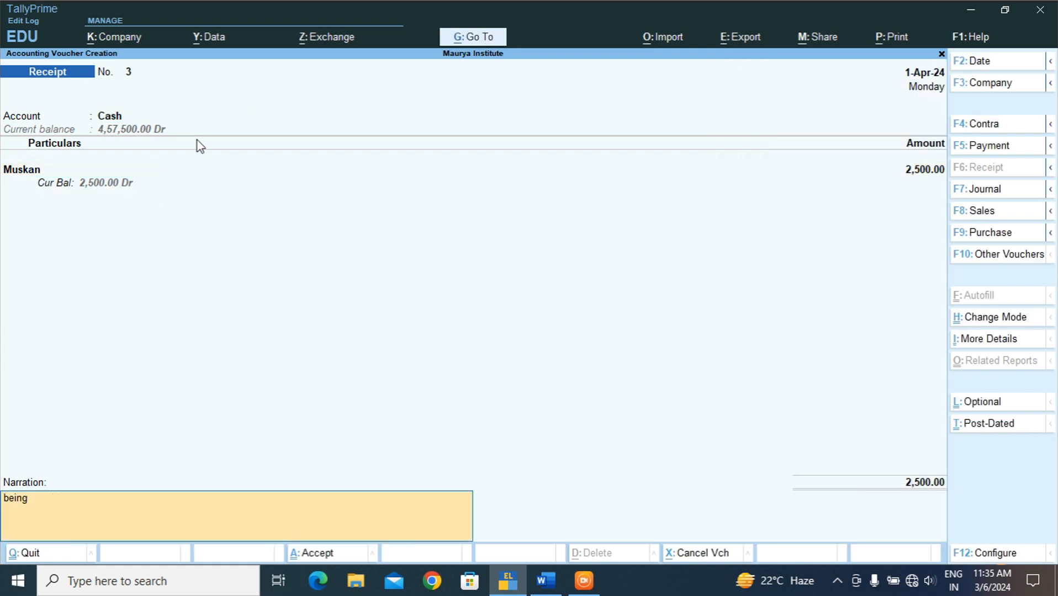
{"action": "type", "text": " received fees on advance"}
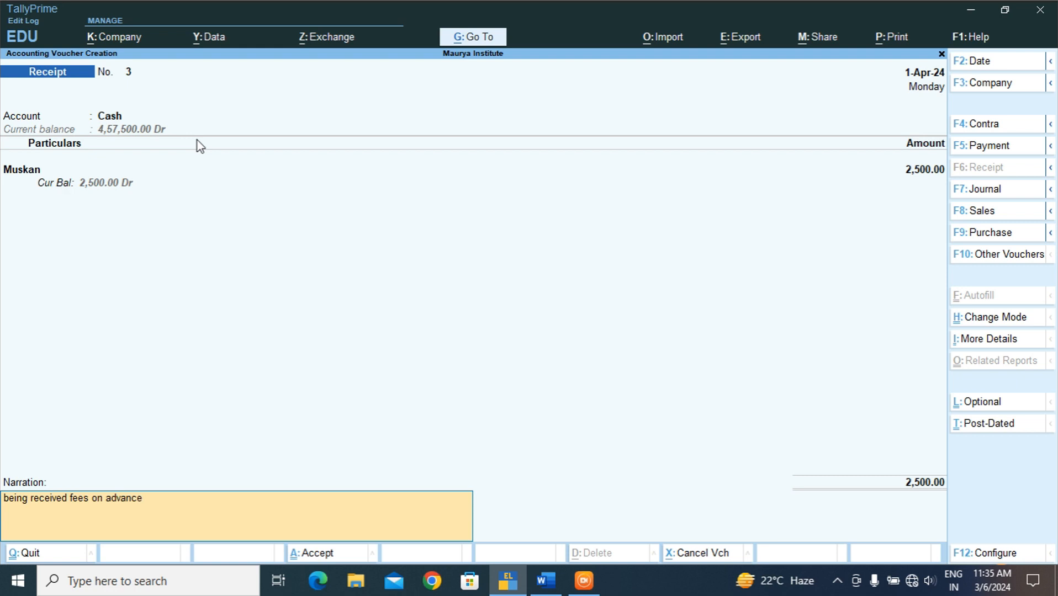
{"action": "type", "text": "d"}
{"action": "key", "text": "Return"}
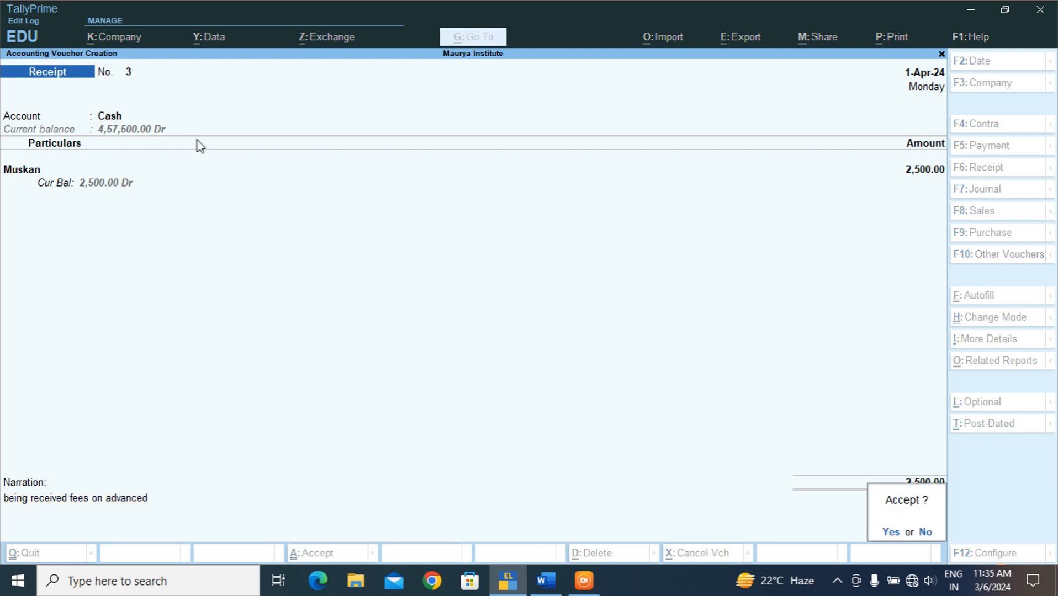
{"action": "key", "text": "Return"}
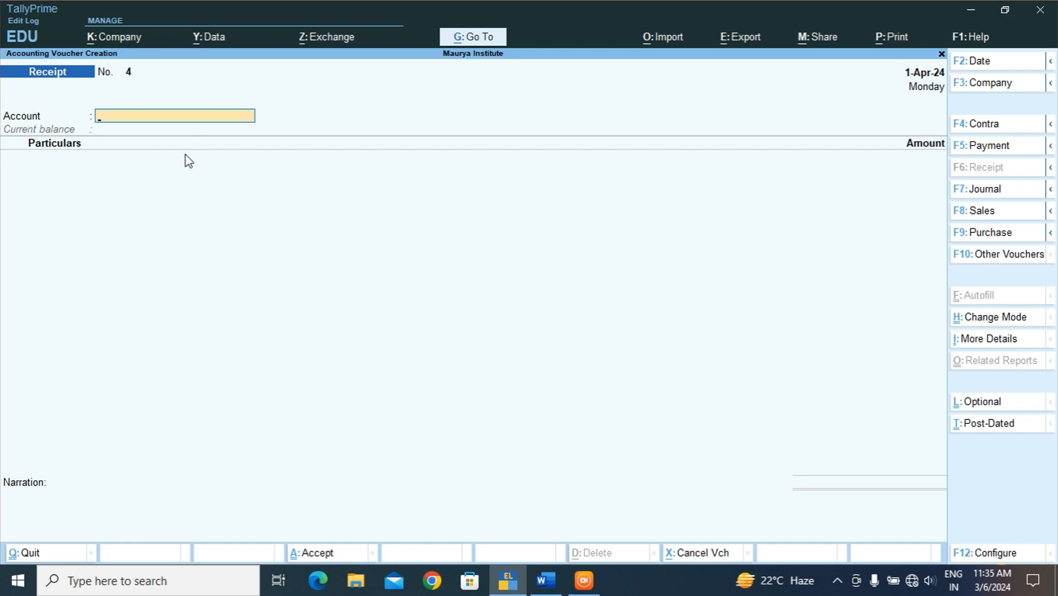
Step: Check the third listed payment in Word, and in TallyPrime's receipt select Cash as the account and that Mathematics Subject student's ledger
{"action": "left_click", "coordinate": [555, 585]}
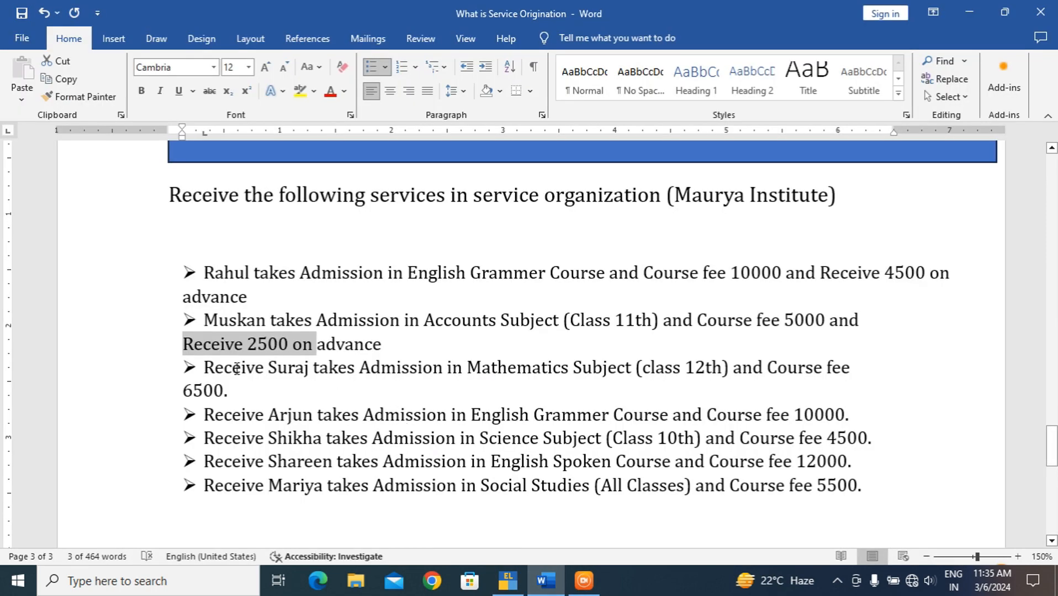
{"action": "left_click_drag", "start_coordinate": [236, 369], "coordinate": [312, 368]}
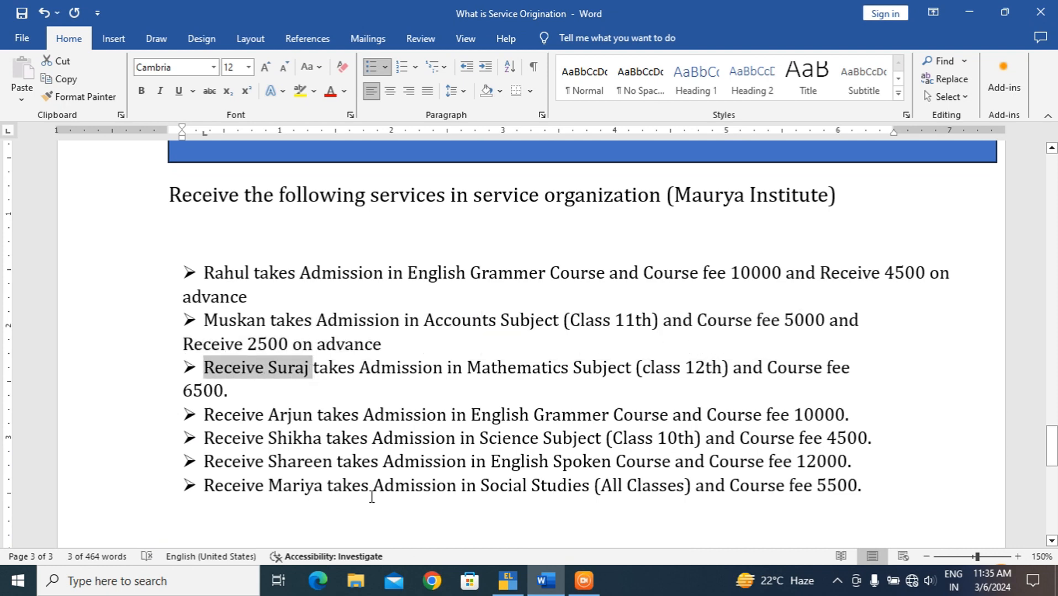
{"action": "left_click", "coordinate": [505, 581]}
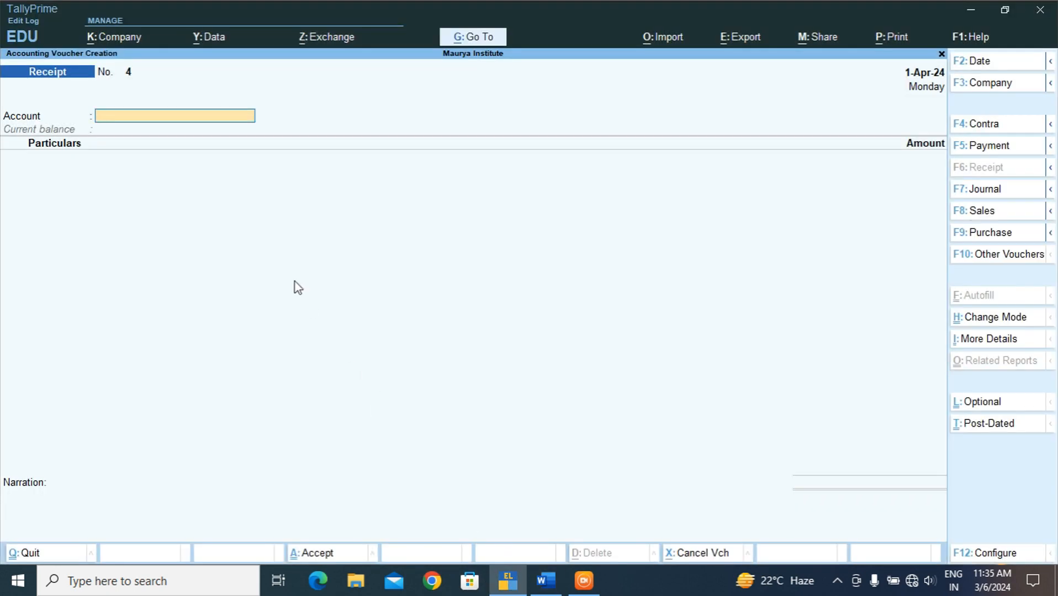
{"action": "key", "text": "Down"}
{"action": "key", "text": "Down"}
{"action": "key", "text": "Return"}
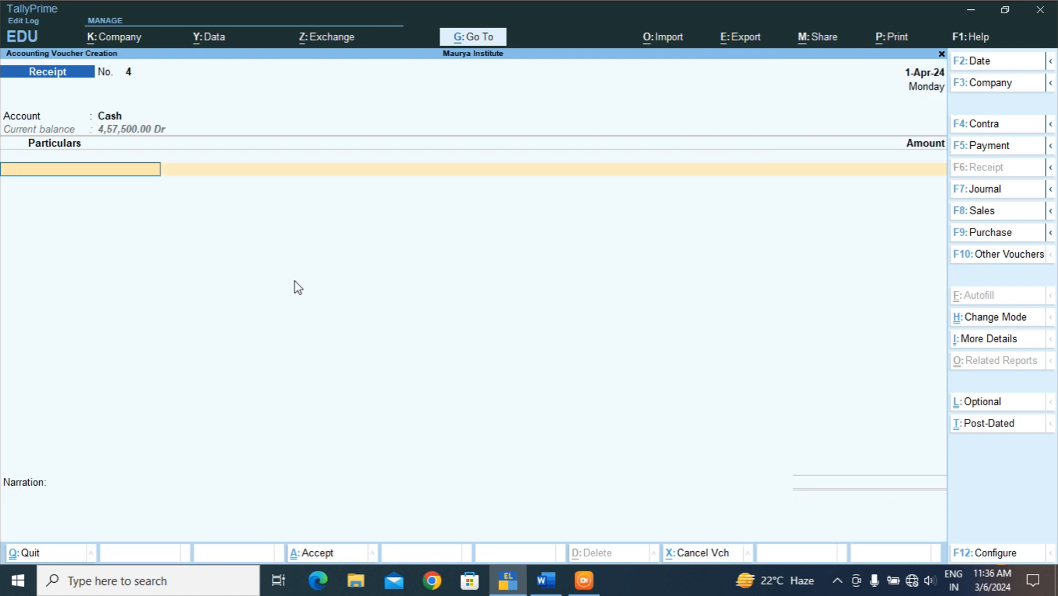
{"action": "type", "text": "Su"}
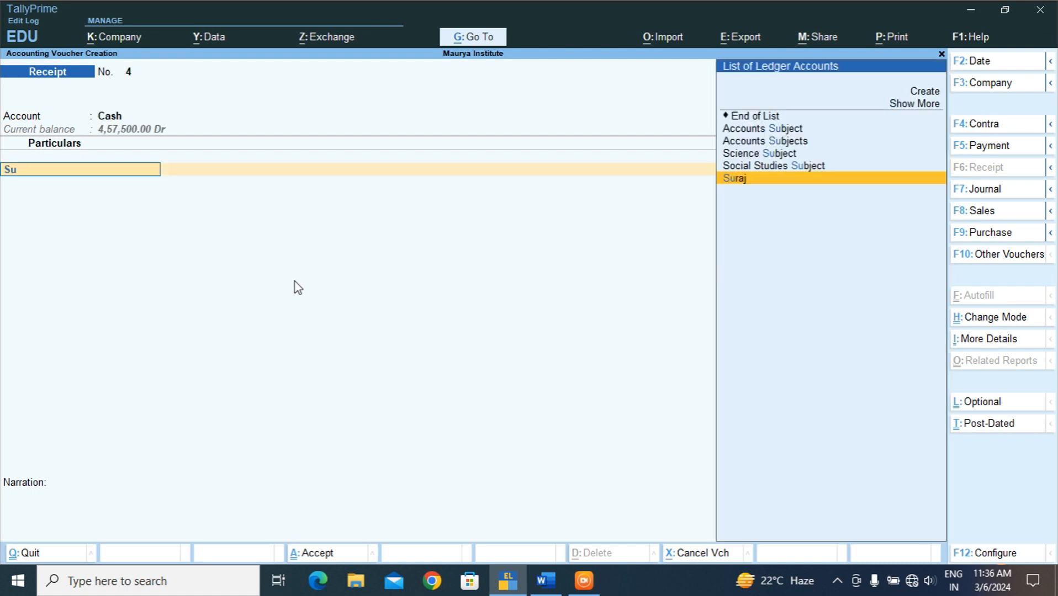
{"action": "type", "text": "raj"}
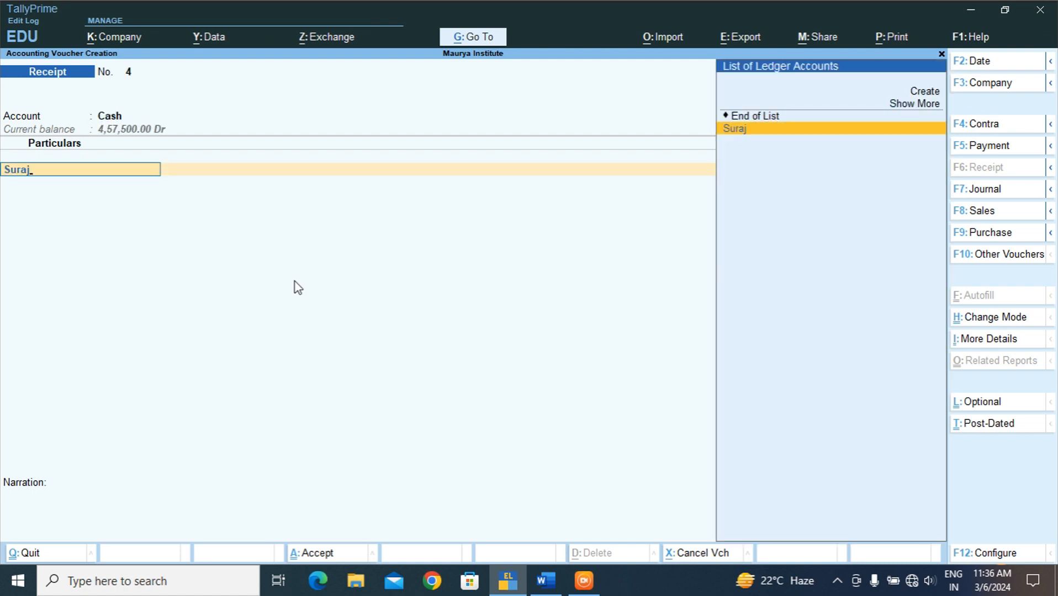
{"action": "key", "text": "Return"}
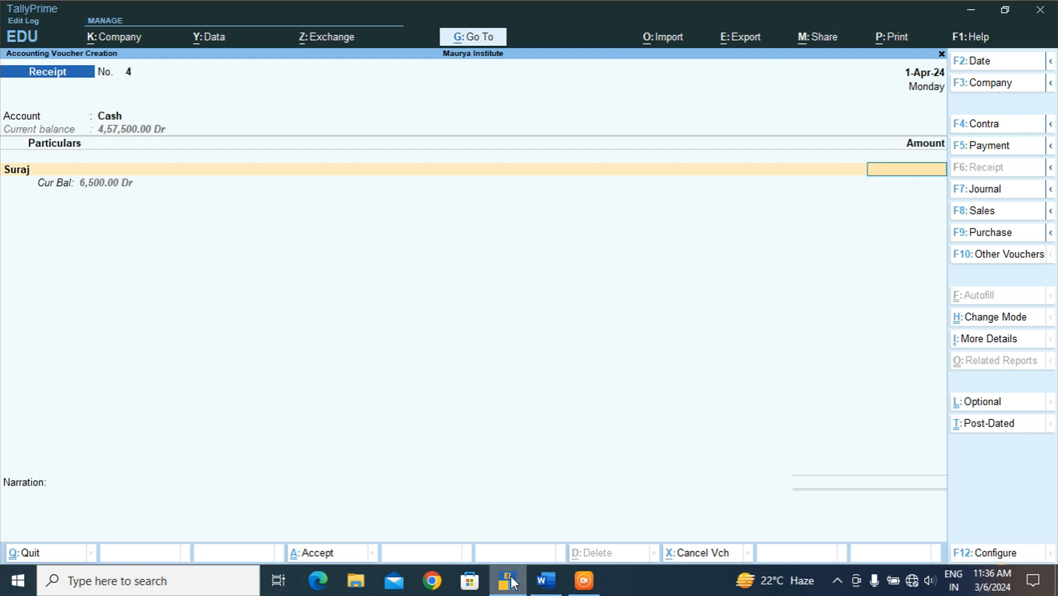
Step: Switch to Word and compare the Mathematics Subject (class 12th) student's course fee with the payments listed above it
{"action": "mouse_move", "coordinate": [511, 579]}
{"action": "left_click", "coordinate": [547, 580]}
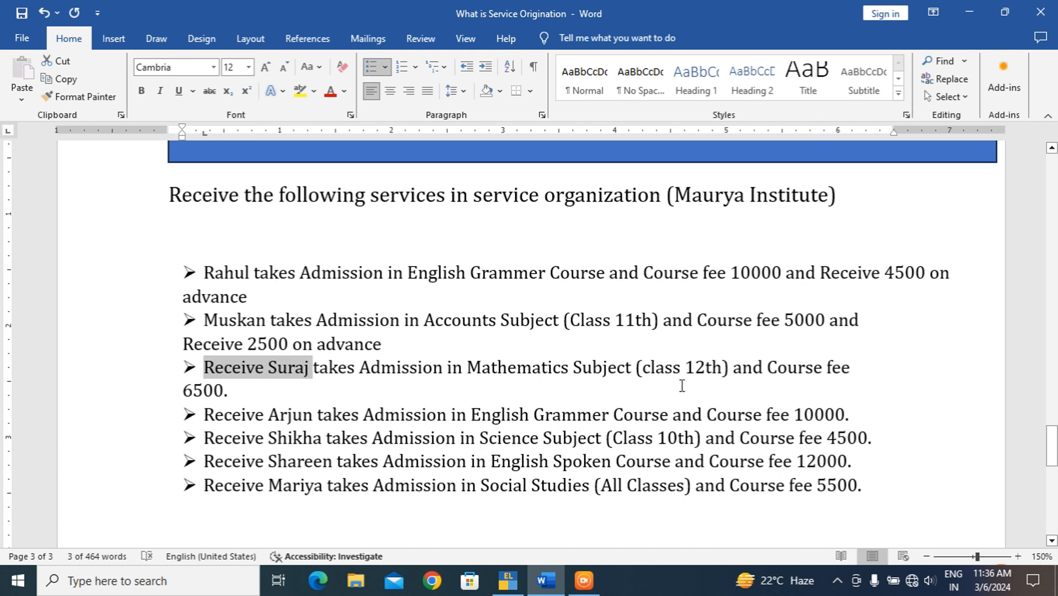
{"action": "left_click_drag", "start_coordinate": [224, 390], "coordinate": [183, 391]}
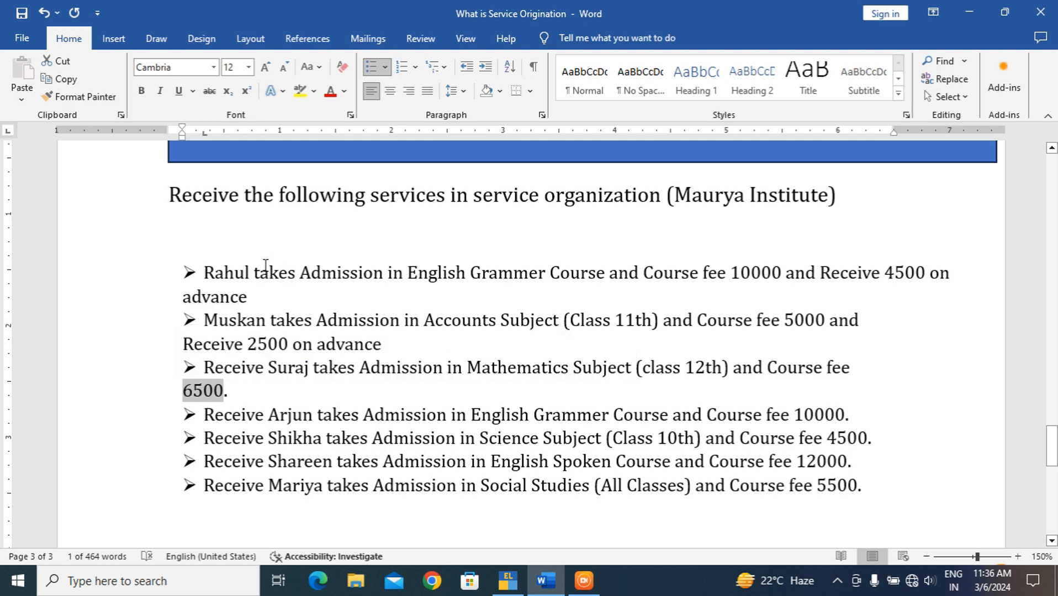
{"action": "left_click_drag", "start_coordinate": [265, 265], "coordinate": [803, 320]}
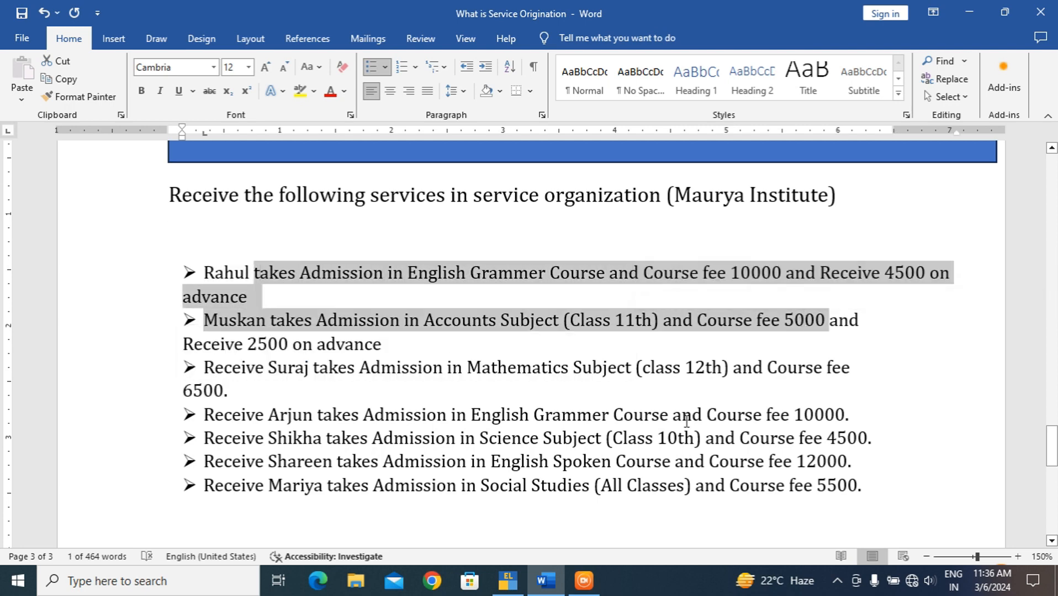
{"action": "left_click", "coordinate": [209, 370]}
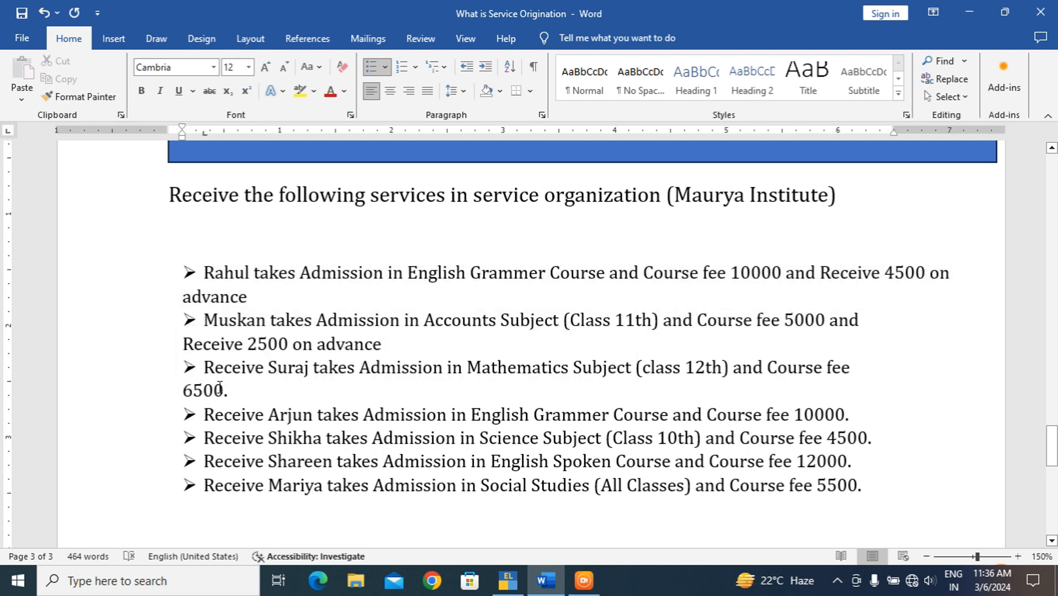
{"action": "left_click_drag", "start_coordinate": [220, 390], "coordinate": [183, 391]}
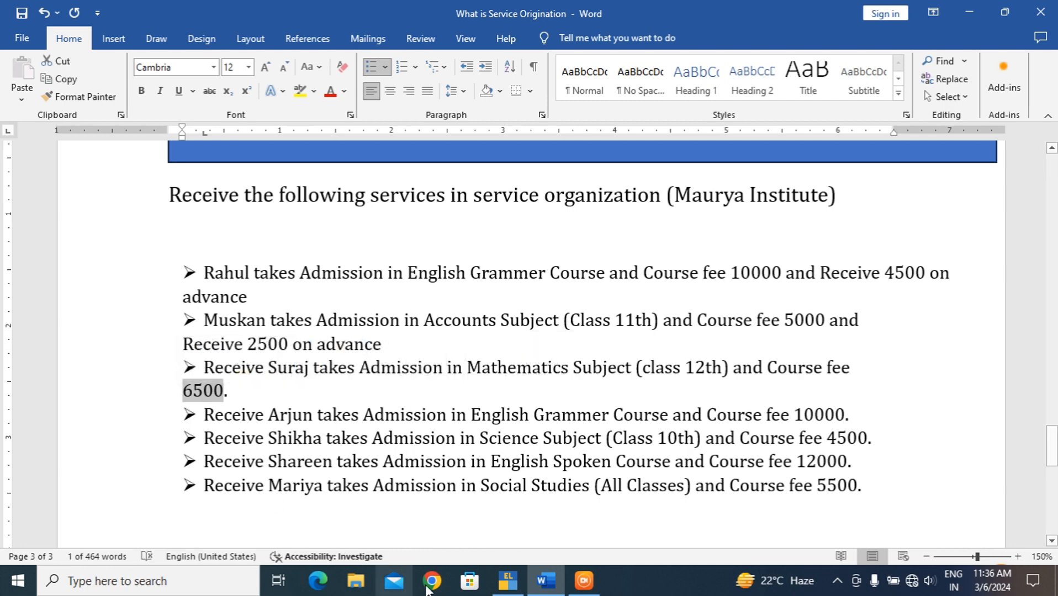
Step: In TallyPrime, enter 6500 as the Mathematics student's receipt amount and save the voucher without a narration
{"action": "left_click", "coordinate": [508, 579]}
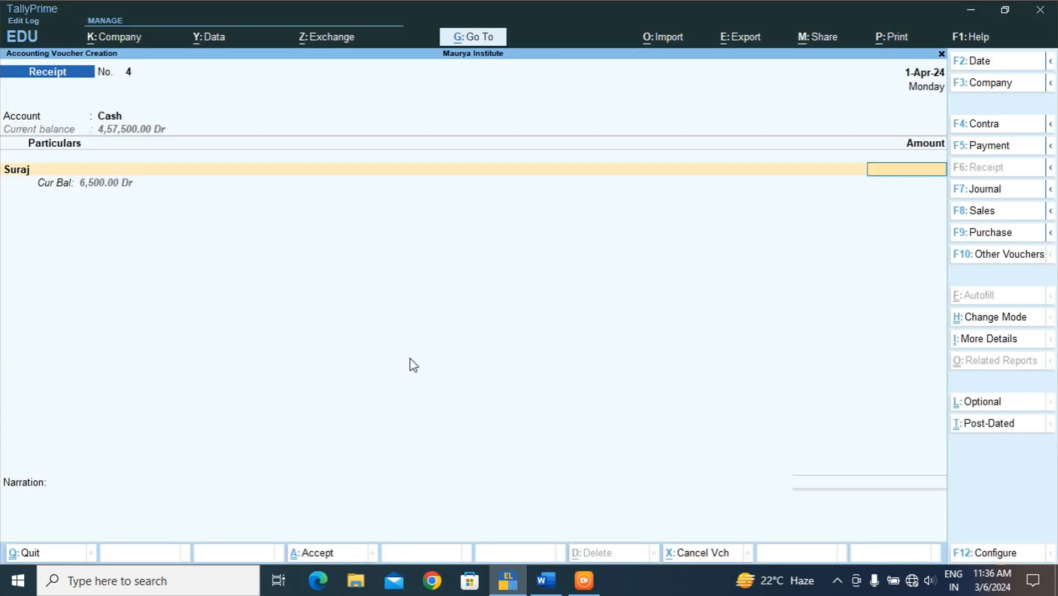
{"action": "type", "text": "65000"}
{"action": "key", "text": "BackSpace"}
{"action": "key", "text": "Return"}
{"action": "key", "text": "Return"}
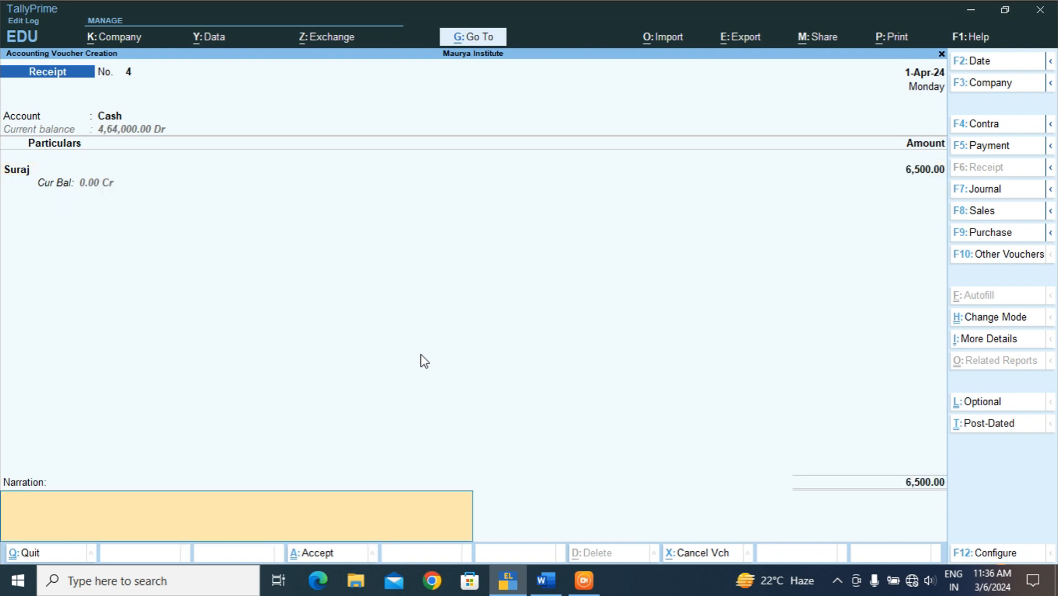
{"action": "key", "text": "Return"}
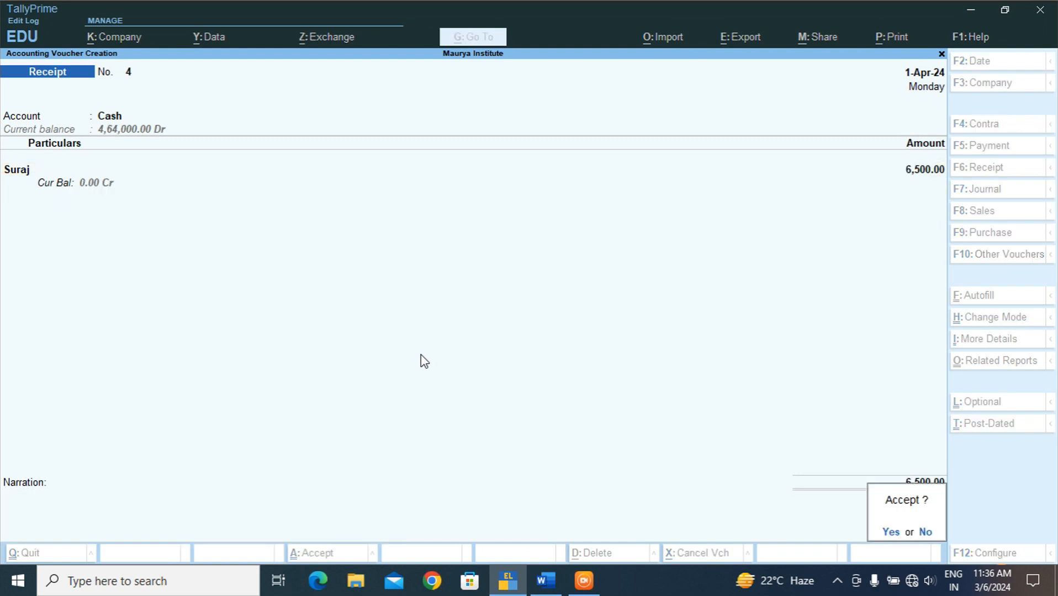
{"action": "key", "text": "Return"}
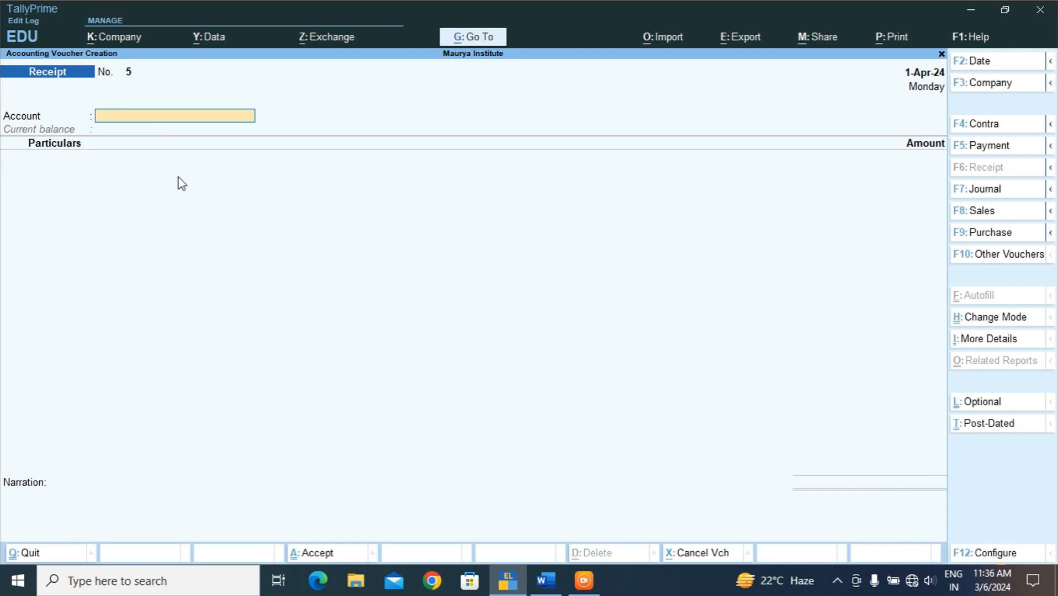
Step: Check the fourth listed payment in Word, and set the TallyPrime receipt voucher's account to Cash
{"action": "left_click", "coordinate": [546, 580]}
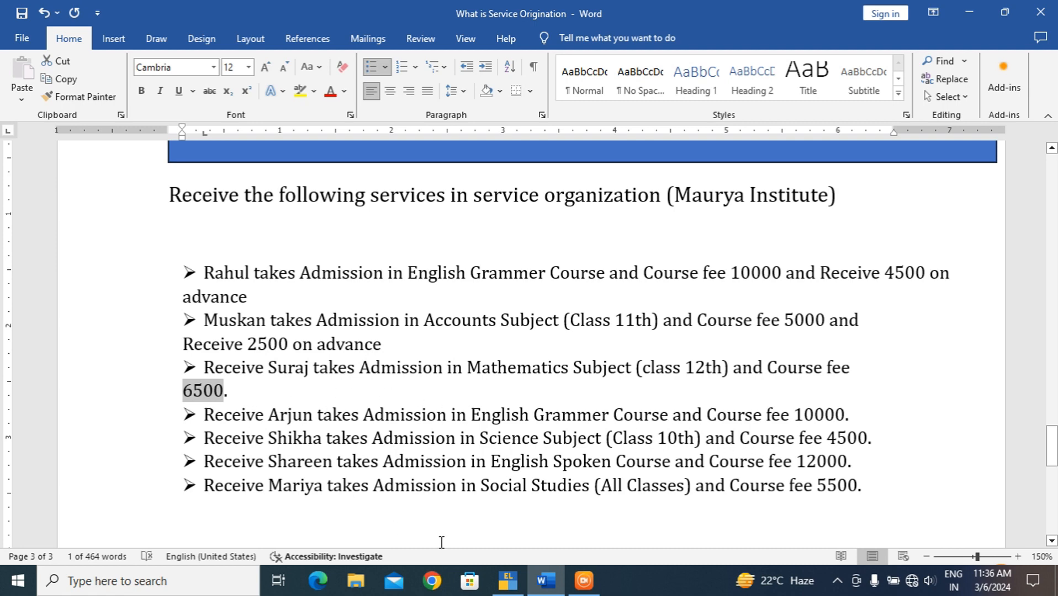
{"action": "left_click", "coordinate": [546, 580]}
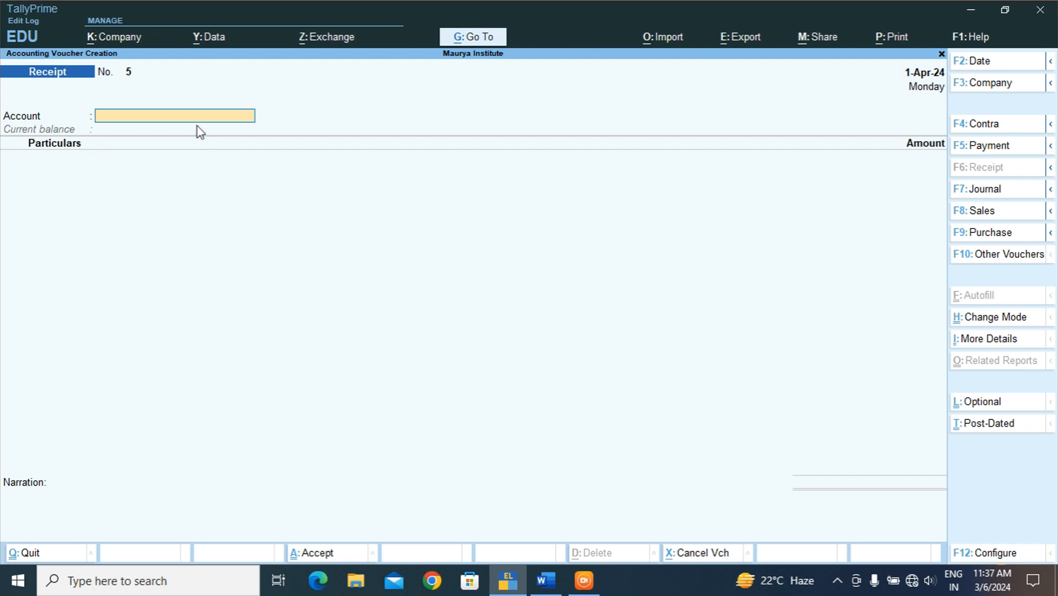
{"action": "key", "text": "space"}
{"action": "key", "text": "Down"}
{"action": "key", "text": "Return"}
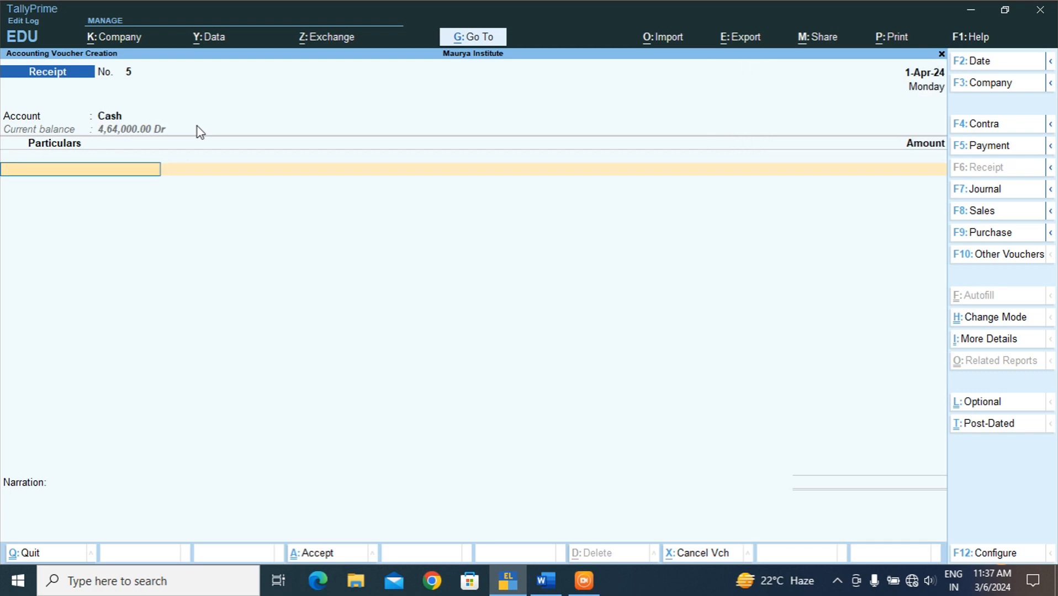
Step: Review the fourth listed payment in Word, and select that English Grammer student's ledger in TallyPrime's cash receipt
{"action": "left_click", "coordinate": [546, 580]}
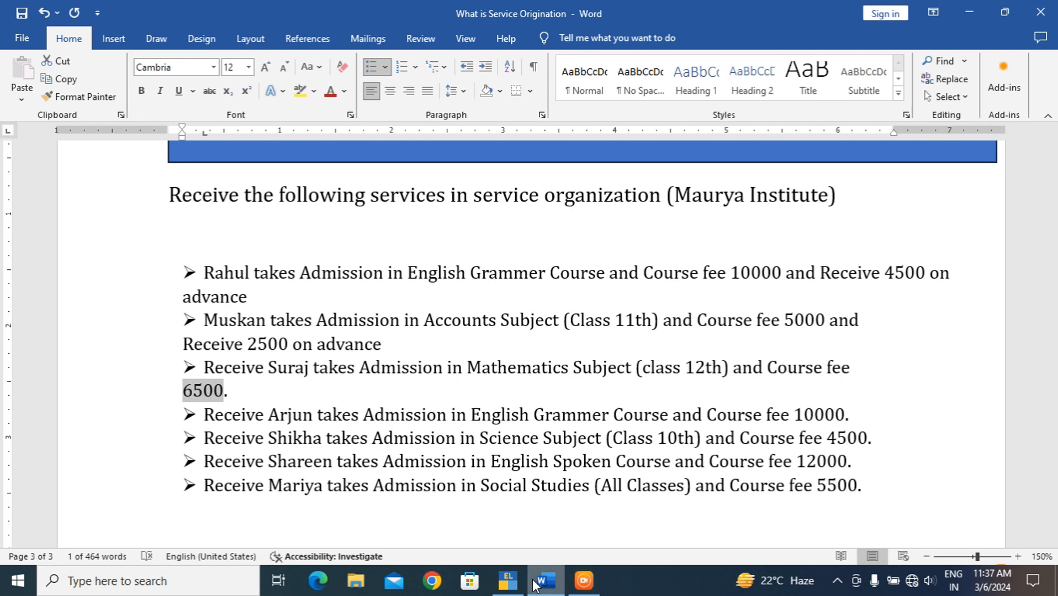
{"action": "left_click", "coordinate": [508, 583]}
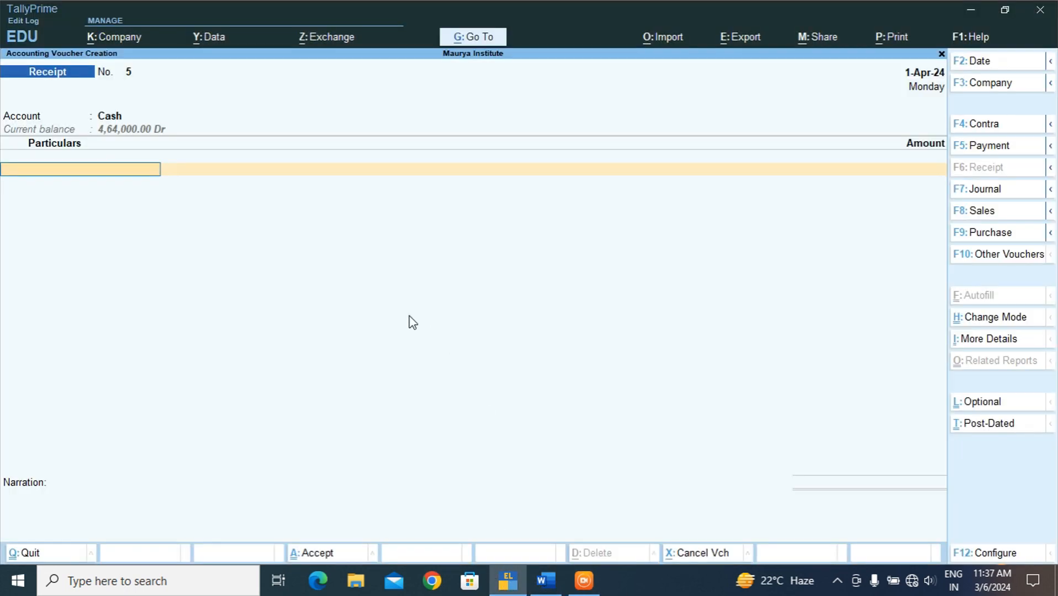
{"action": "type", "text": "Arju"}
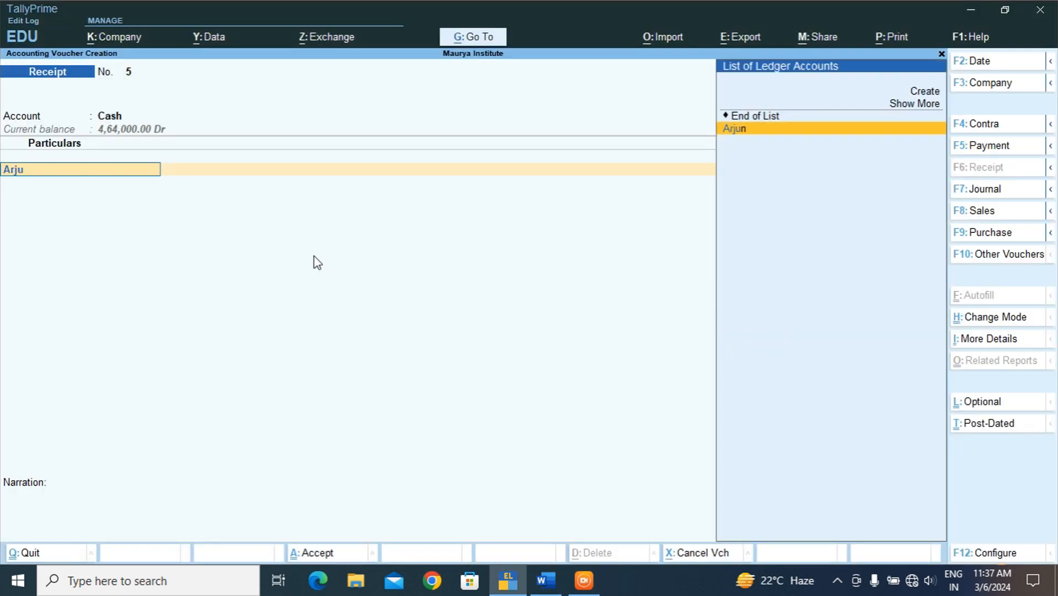
{"action": "key", "text": "Return"}
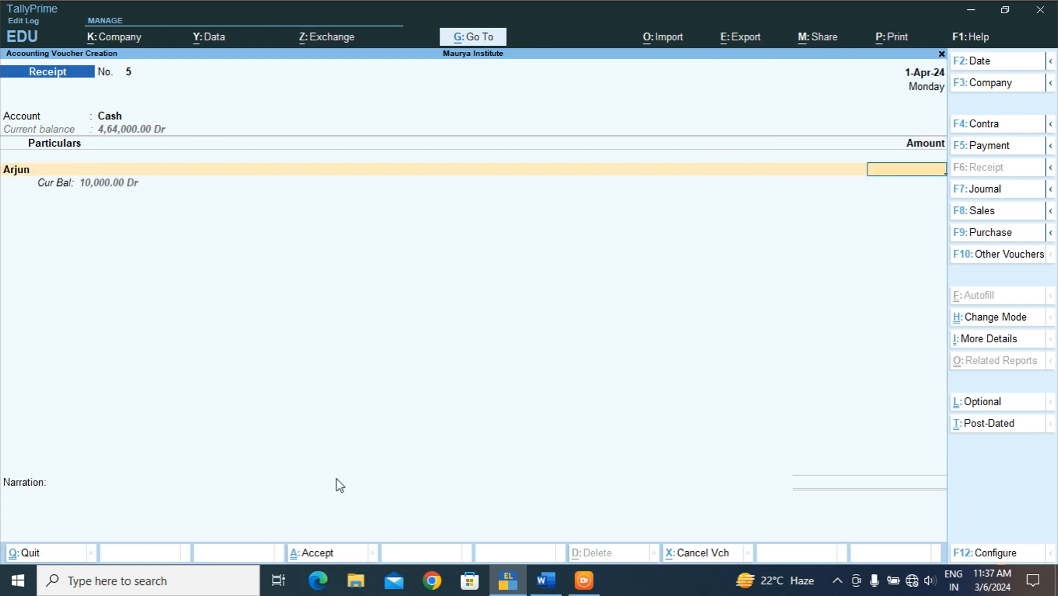
Step: Check the fourth student's course fee in Word, and enter 10000 as the receipt amount in TallyPrime
{"action": "left_click", "coordinate": [546, 580]}
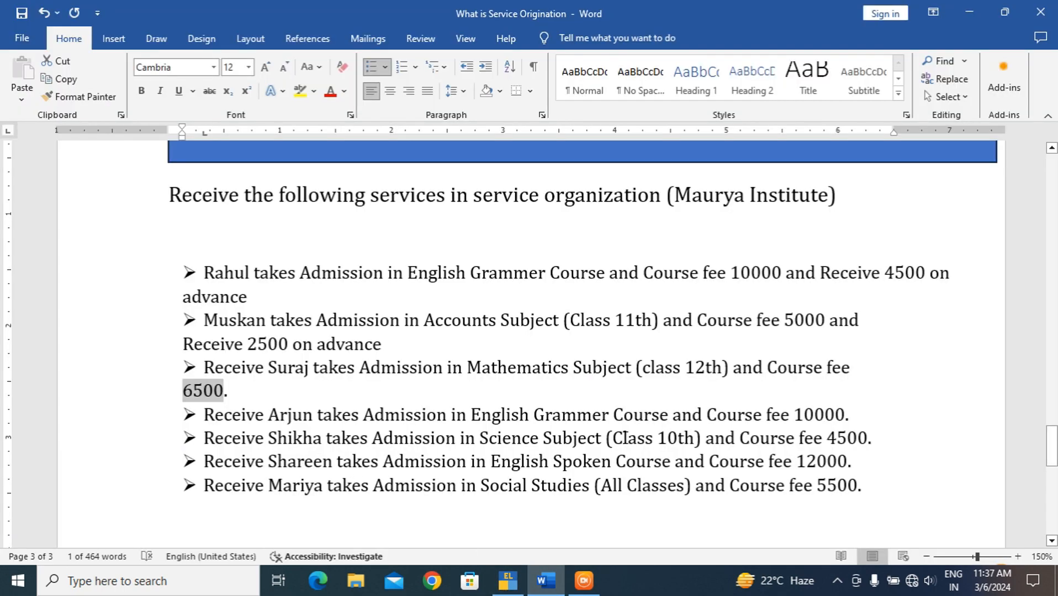
{"action": "left_click", "coordinate": [507, 581]}
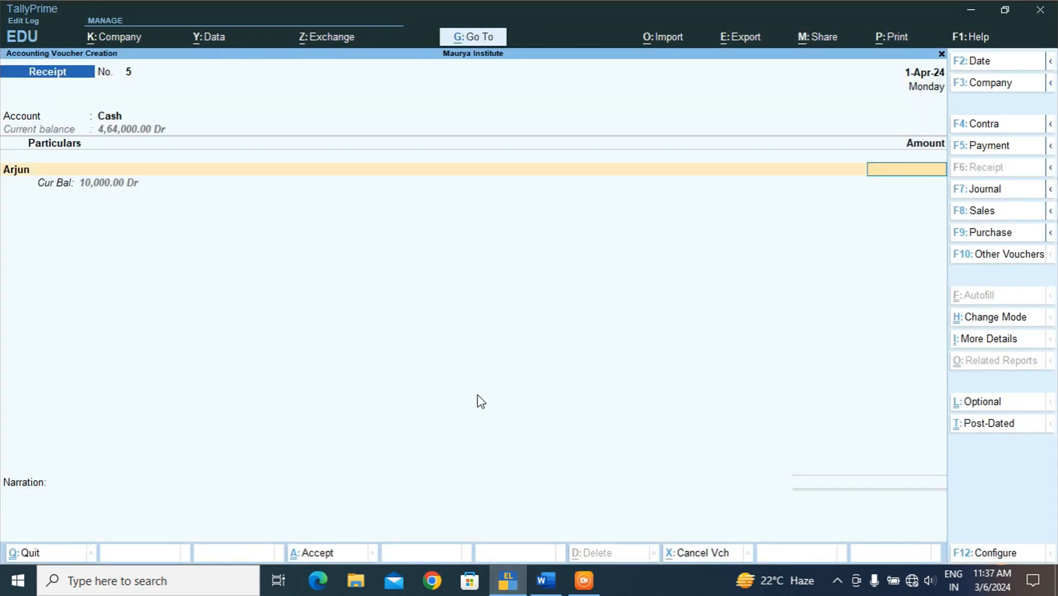
{"action": "type", "text": "10000"}
{"action": "key", "text": "Return"}
{"action": "key", "text": "Return"}
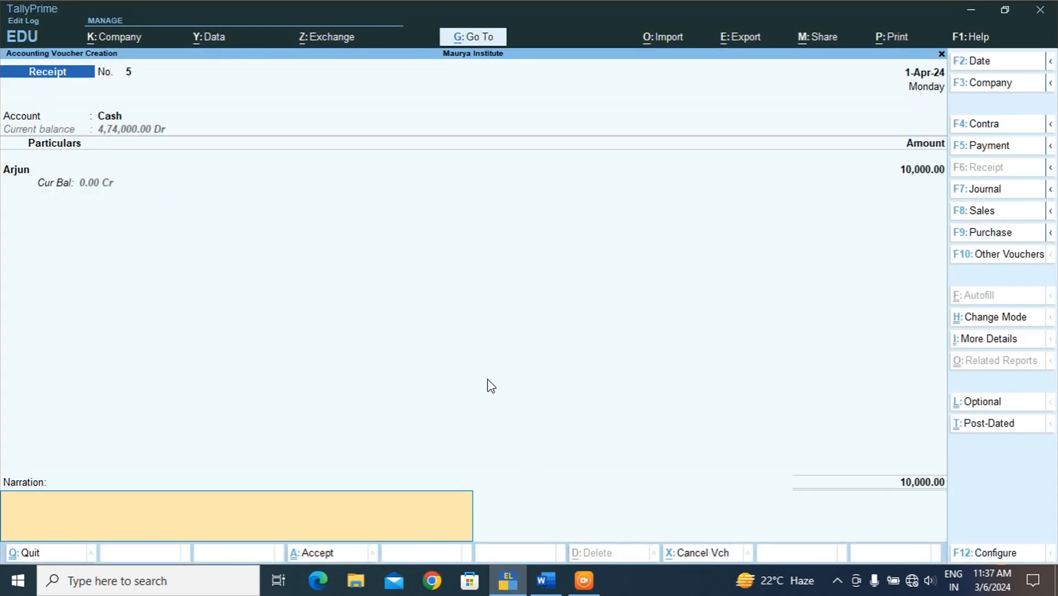
Step: Add the narration "being received fee" to the English Grammer student's receipt and save the voucher
{"action": "key", "text": "Return"}
{"action": "key", "text": "Escape"}
{"action": "type", "text": "being received fees"}
{"action": "key", "text": "Return"}
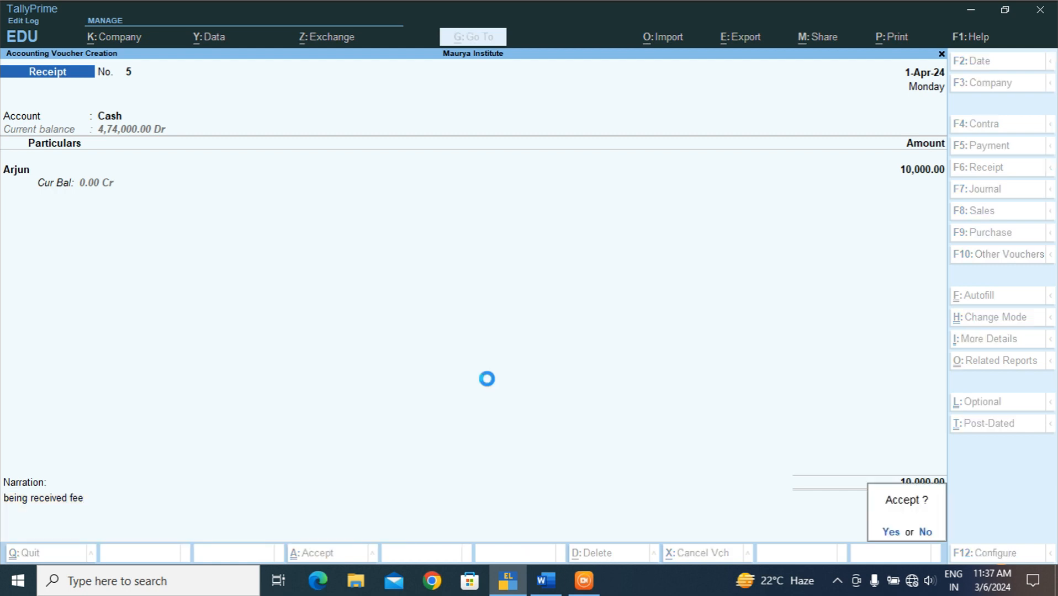
{"action": "key", "text": "Return"}
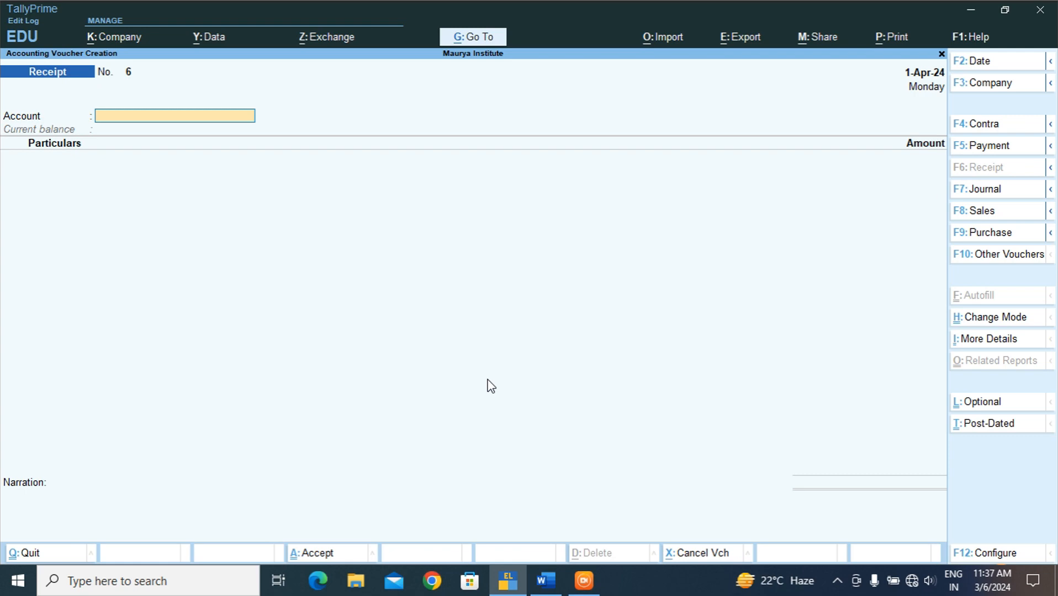
Step: Check the fifth listed payment in Word, and in TallyPrime's receipt select Cash as the account and that Science Subject student's ledger
{"action": "left_click", "coordinate": [545, 580]}
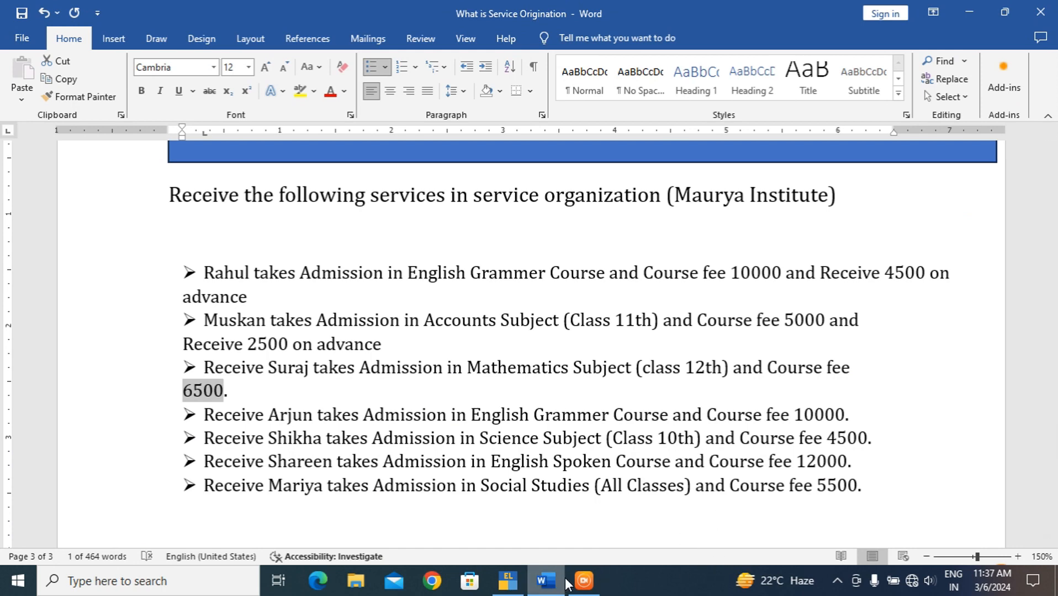
{"action": "left_click", "coordinate": [507, 580]}
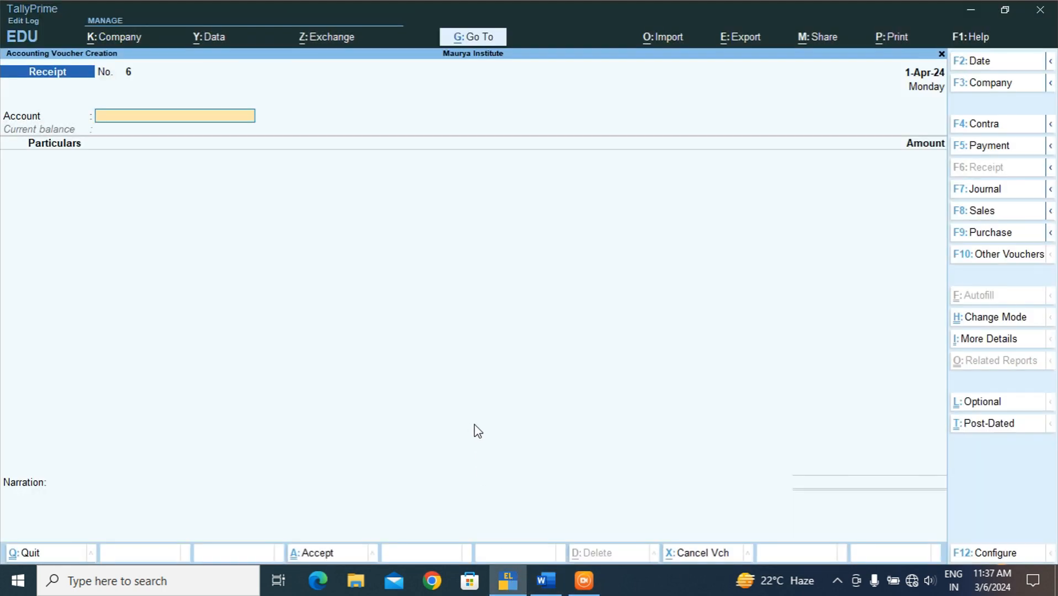
{"action": "type", "text": "Cas"}
{"action": "key", "text": "Return"}
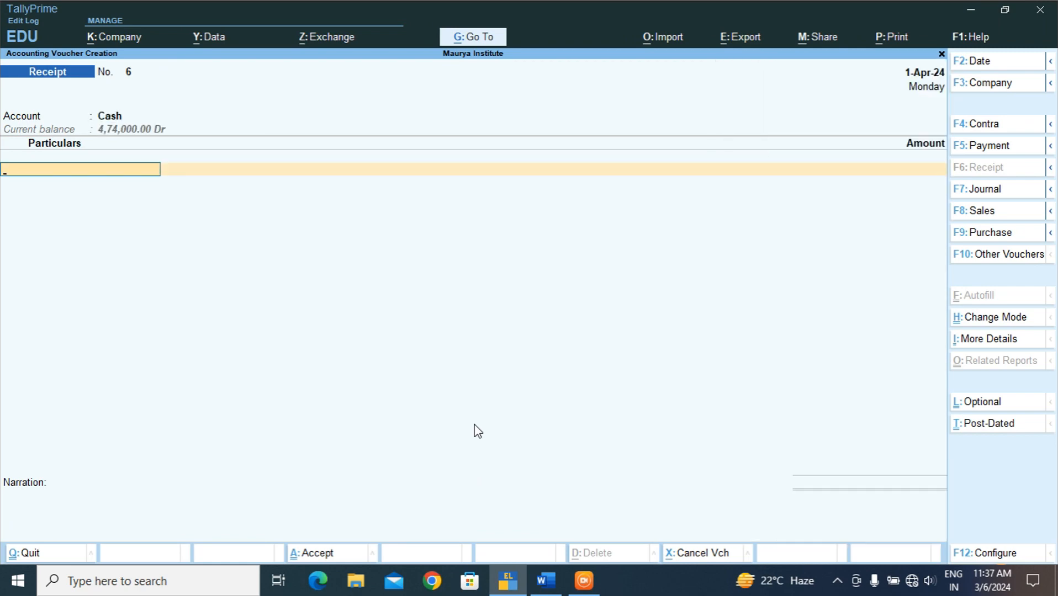
{"action": "type", "text": "Shik"}
{"action": "key", "text": "Return"}
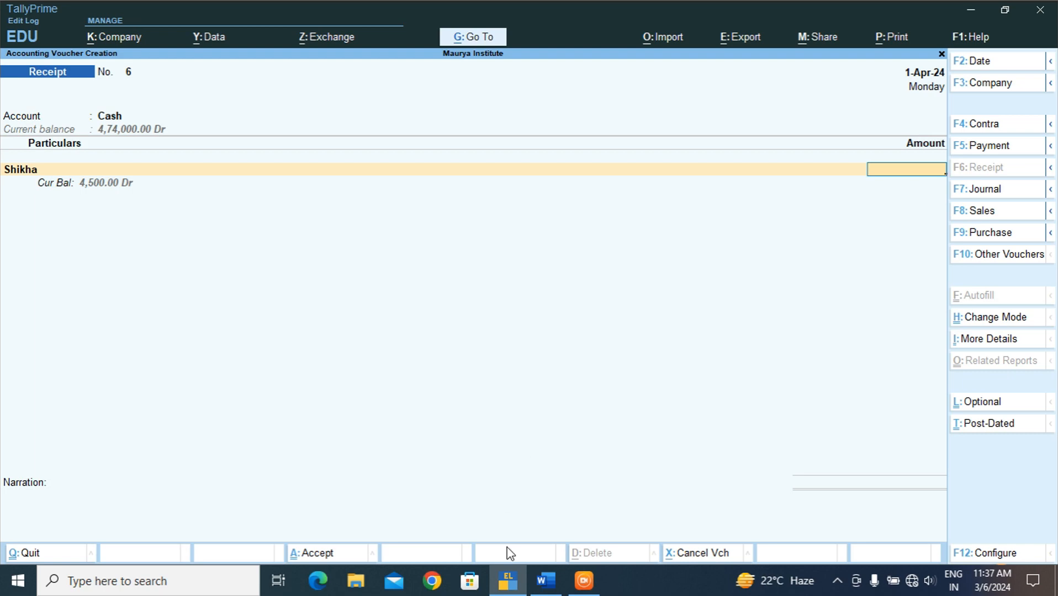
Step: Highlight the Science Subject (Class 10th) student's course fee in Word, and return to the TallyPrime receipt
{"action": "left_click", "coordinate": [545, 581]}
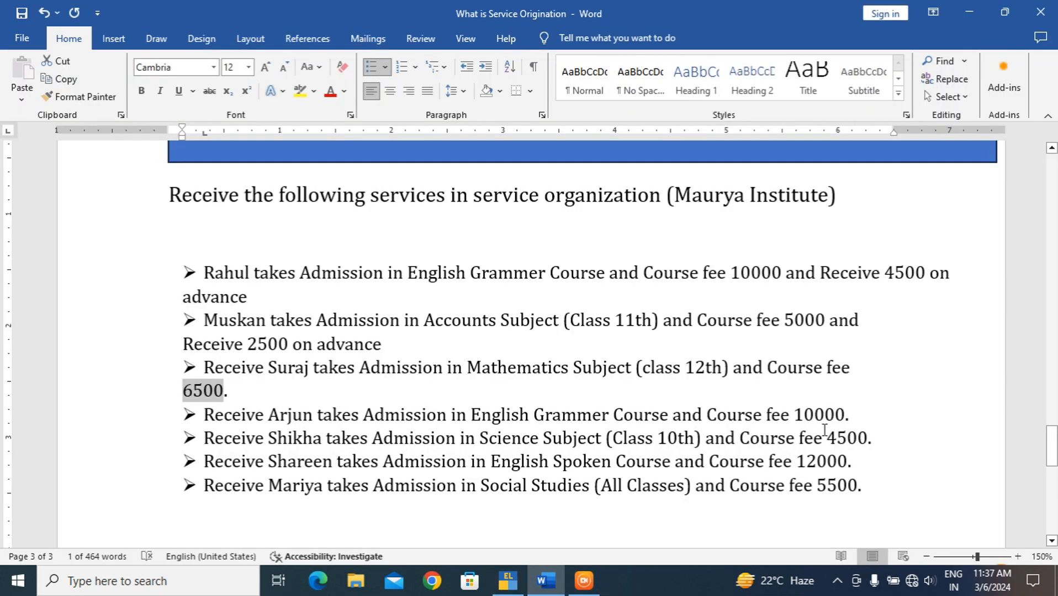
{"action": "left_click_drag", "start_coordinate": [826, 439], "coordinate": [861, 440]}
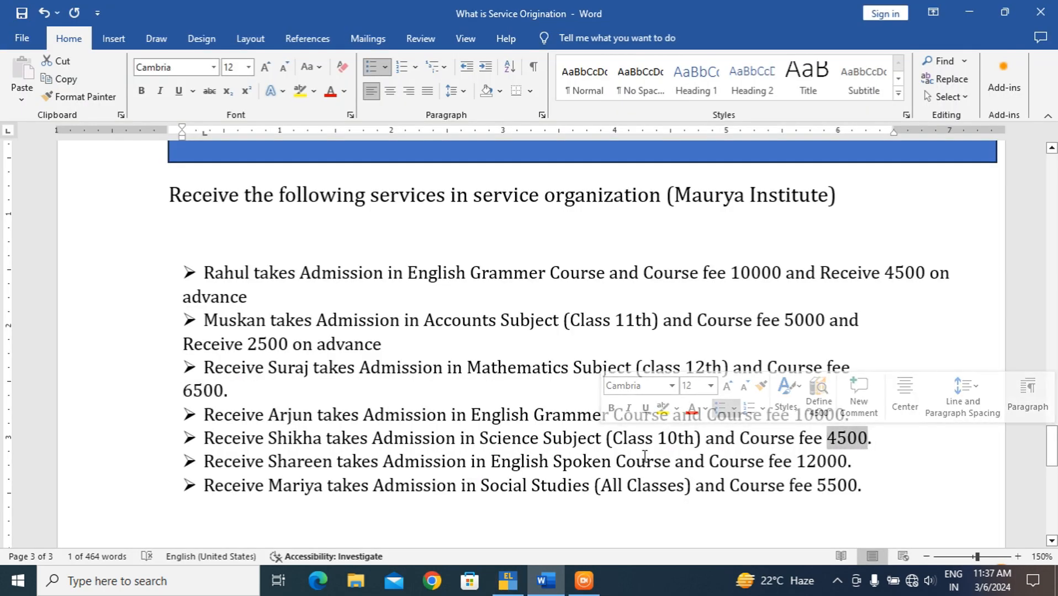
{"action": "left_click", "coordinate": [509, 583]}
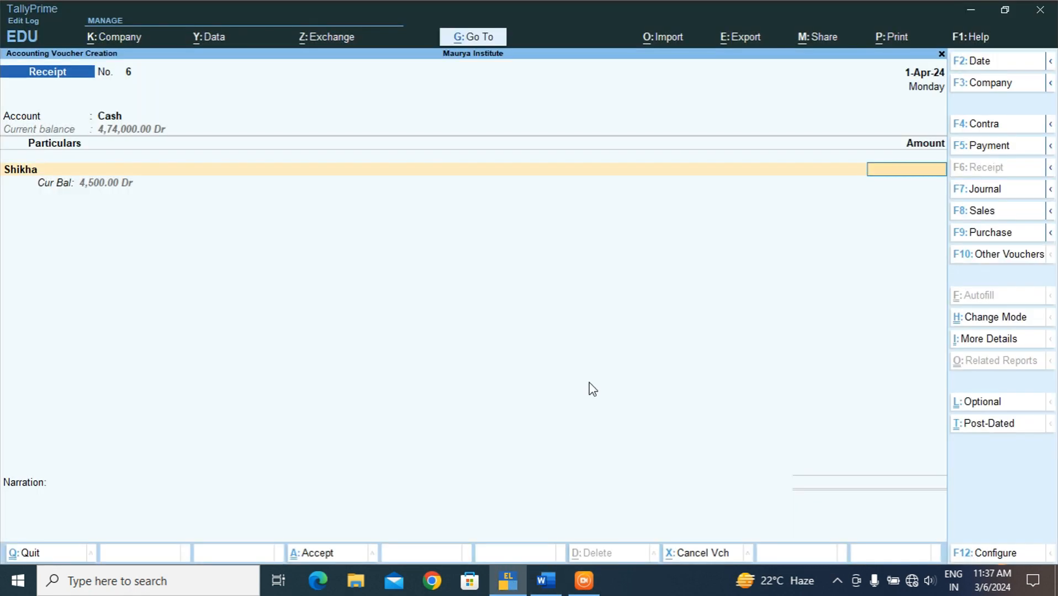
{"action": "type", "text": "2,00"}
{"action": "type", "text": "000"}
{"action": "key", "text": "Return"}
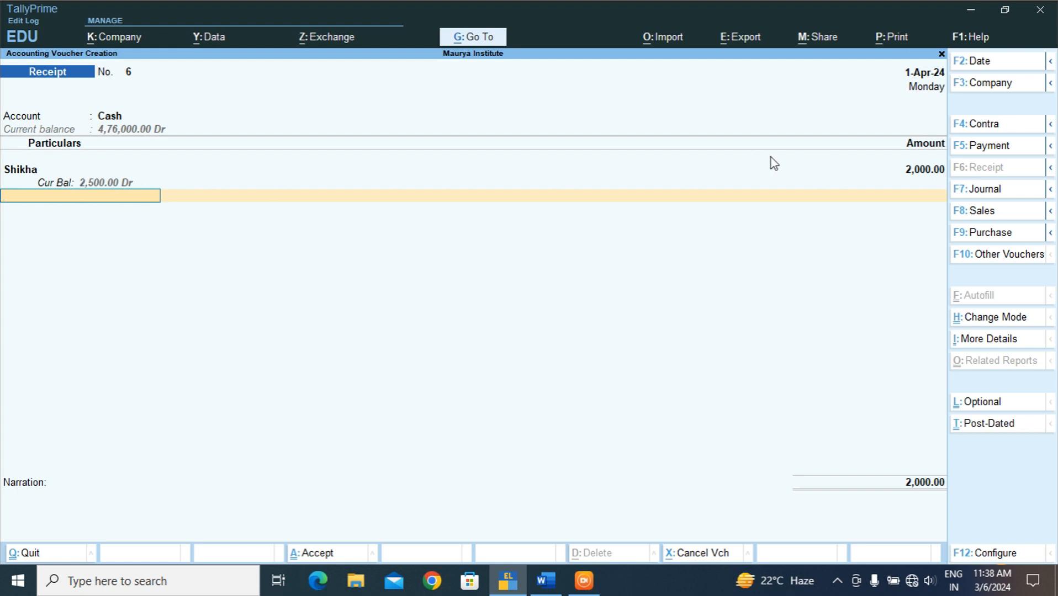
{"action": "key", "text": "BackSpace"}
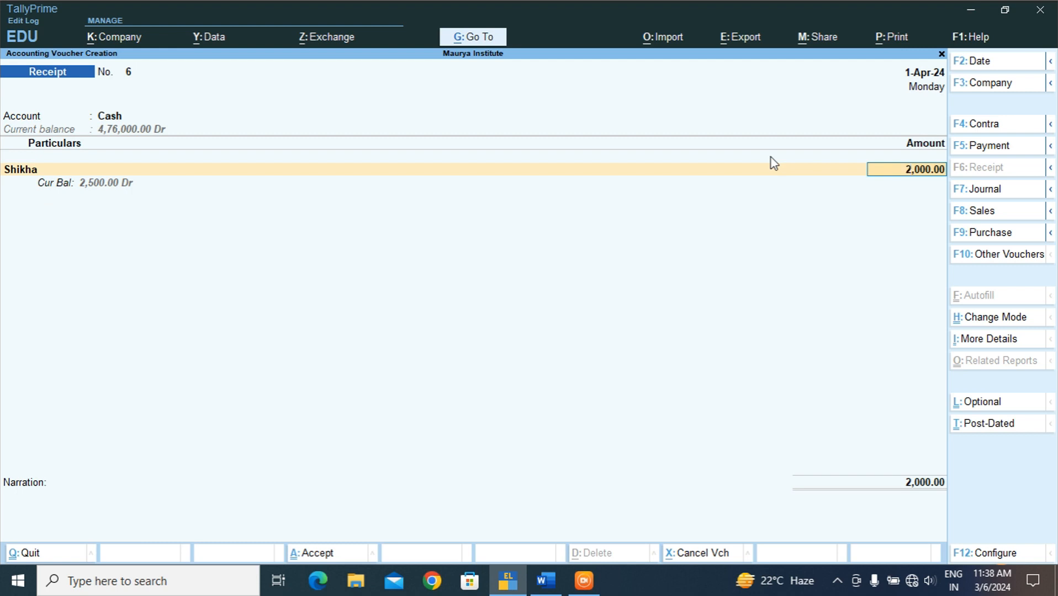
{"action": "type", "text": "55"}
{"action": "key", "text": "BackSpace"}
{"action": "key", "text": "BackSpace"}
{"action": "key", "text": "BackSpace"}
{"action": "type", "text": "50"}
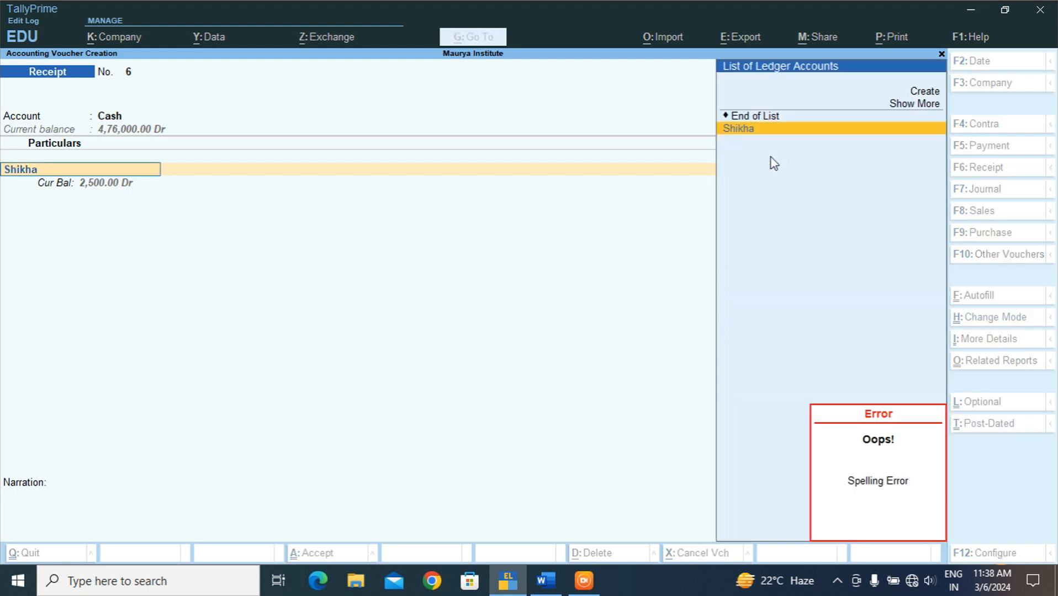
{"action": "key", "text": "Return"}
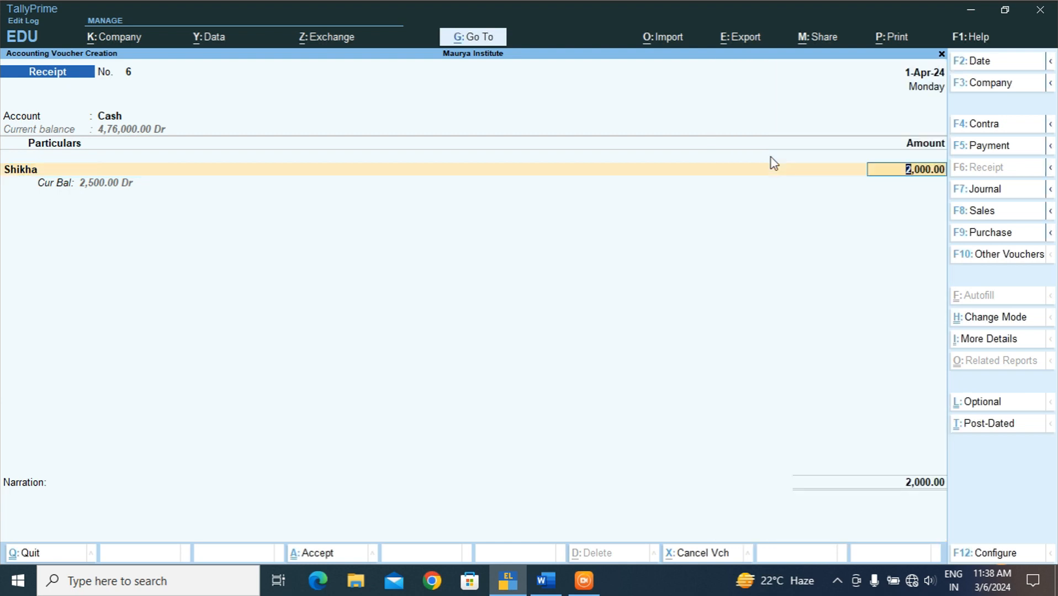
Step: Set the Science student's receipt amount to 4500 and save the voucher without a narration
{"action": "key", "text": "BackSpace"}
{"action": "type", "text": "4500"}
{"action": "key", "text": "Return"}
{"action": "key", "text": "Return"}
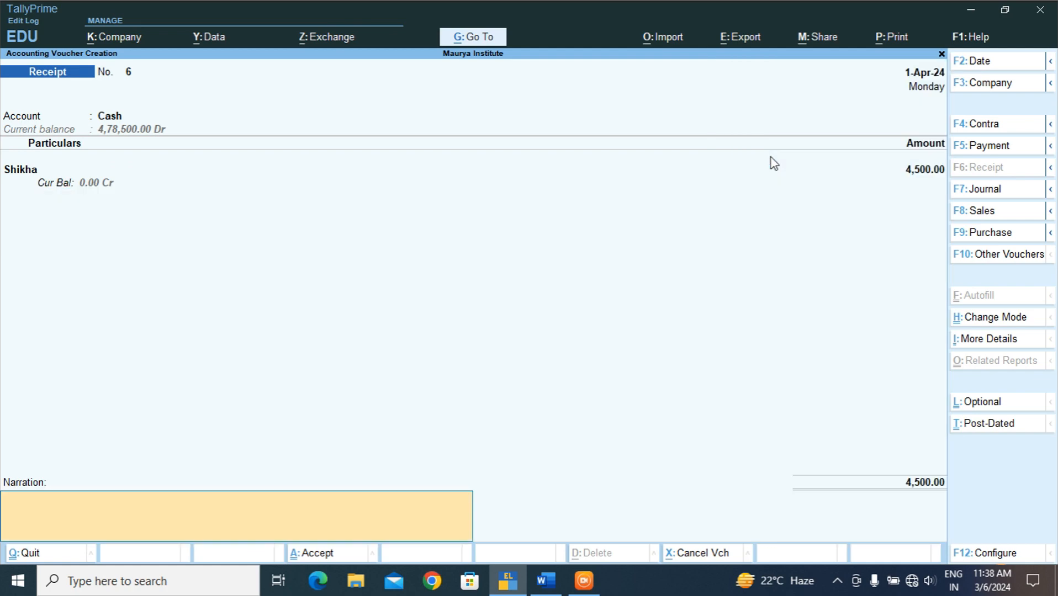
{"action": "key", "text": "Return"}
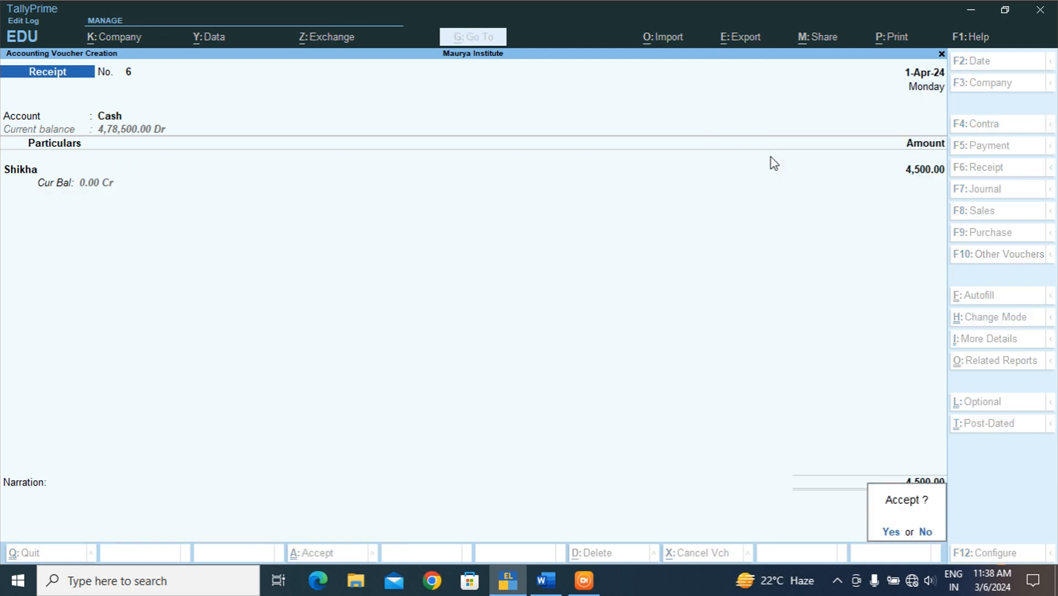
{"action": "key", "text": "Return"}
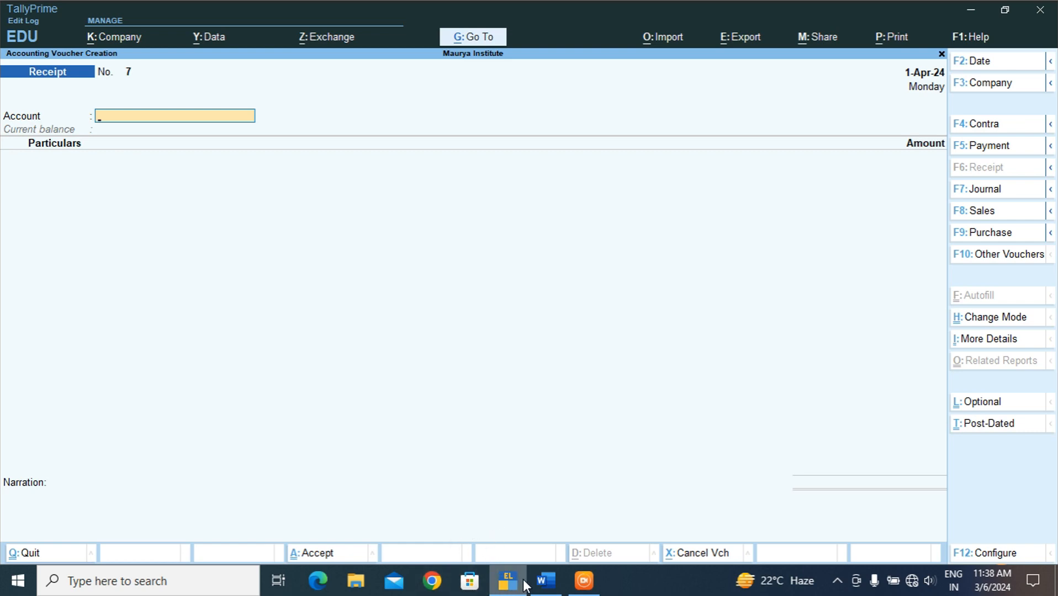
Step: Check the sixth listed payment in Word, and bring up the account choice for the new receipt in TallyPrime
{"action": "left_click", "coordinate": [545, 580]}
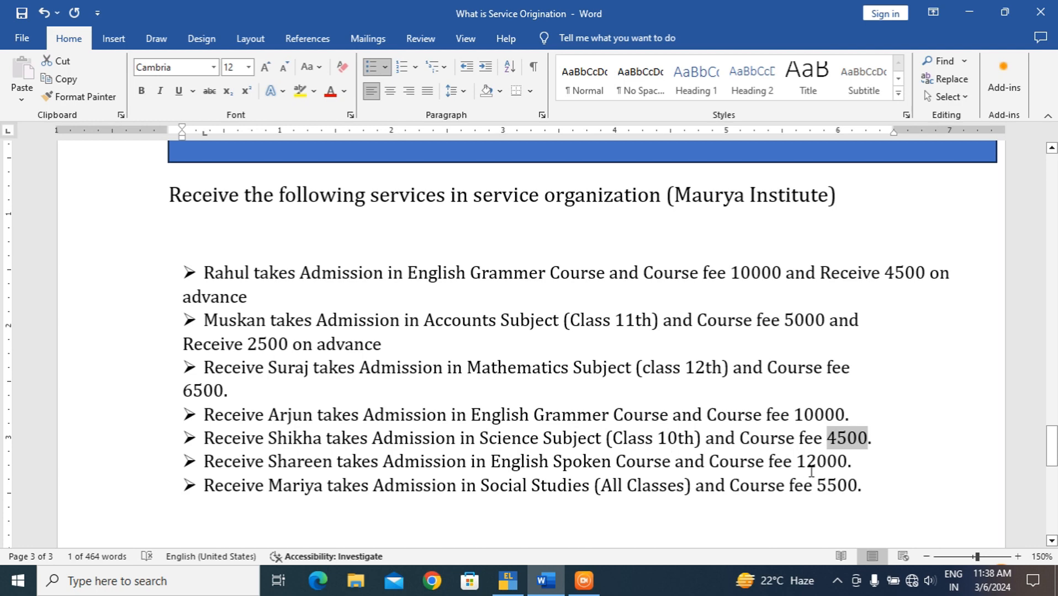
{"action": "left_click", "coordinate": [508, 580]}
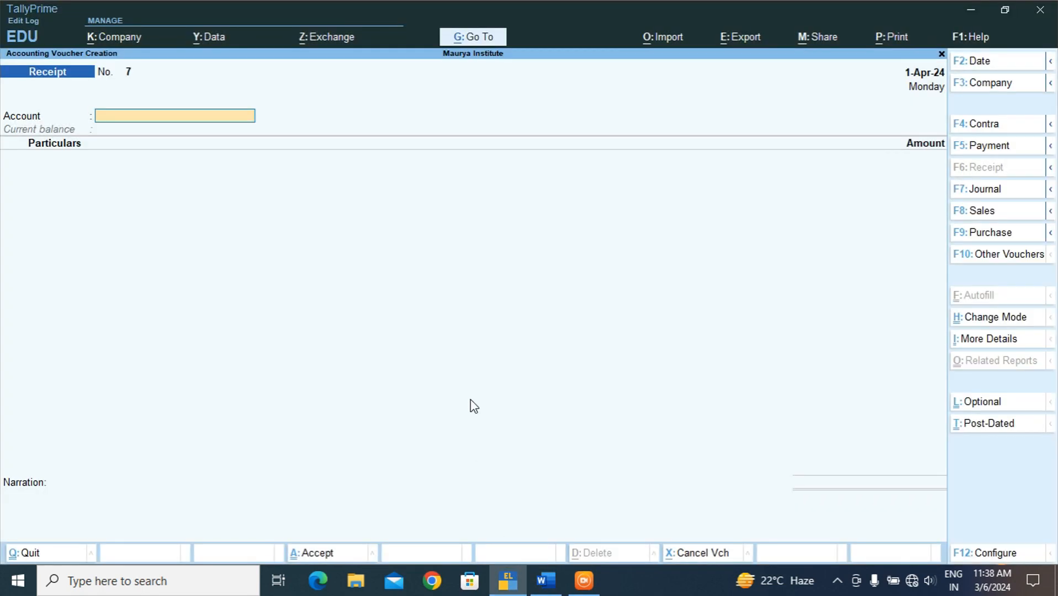
{"action": "type", "text": "x"}
{"action": "key", "text": "Return"}
{"action": "key", "text": "BackSpace"}
{"action": "key", "text": "BackSpace"}
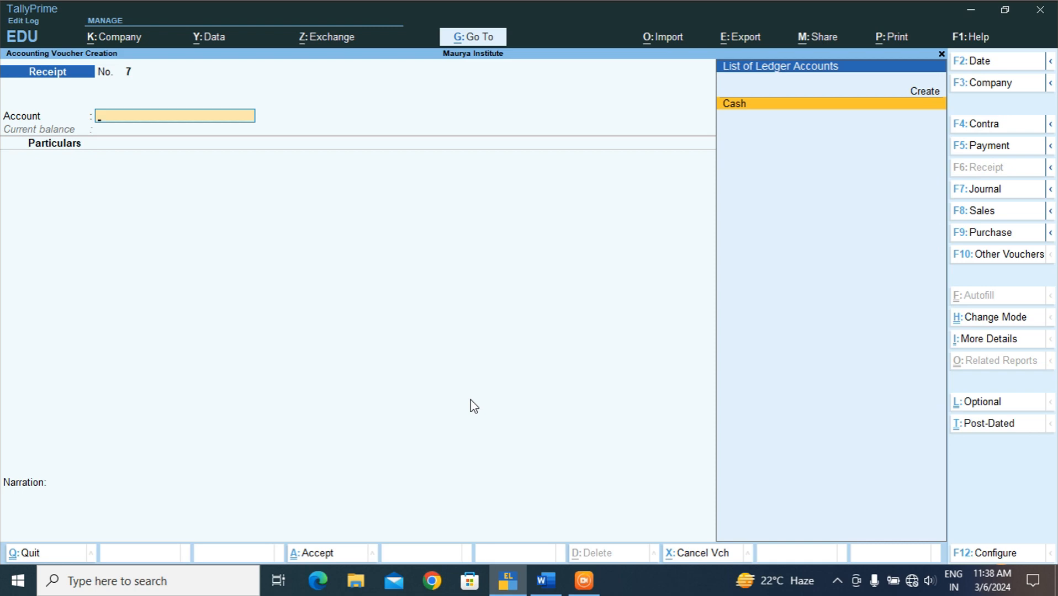
Step: Create a ledger named Bank under Bank Accounts with blank account details, and use it as the receipt's account
{"action": "key", "text": "alt+c"}
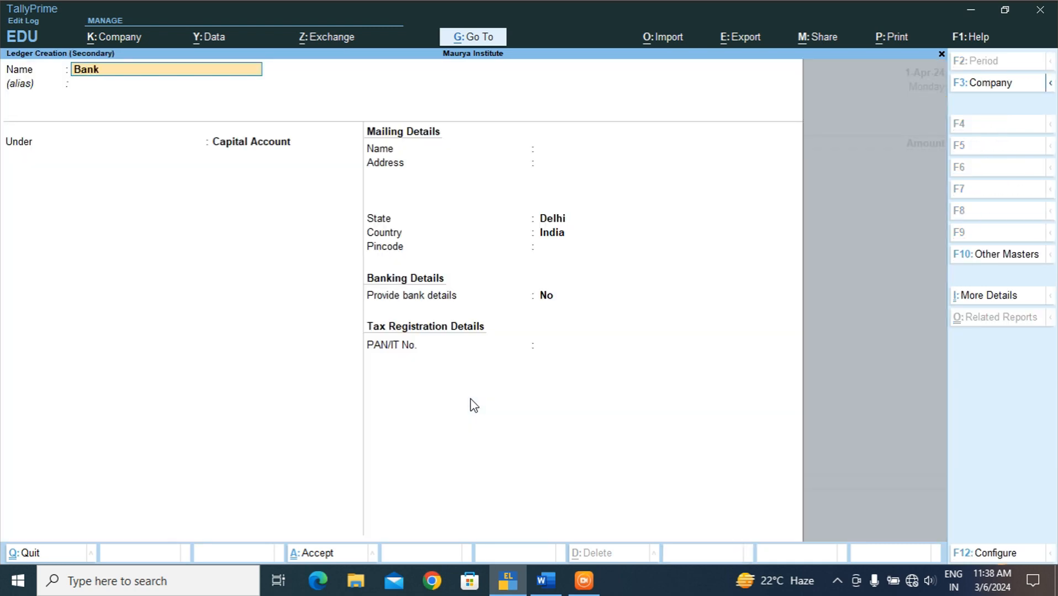
{"action": "key", "text": "Return"}
{"action": "key", "text": "Return"}
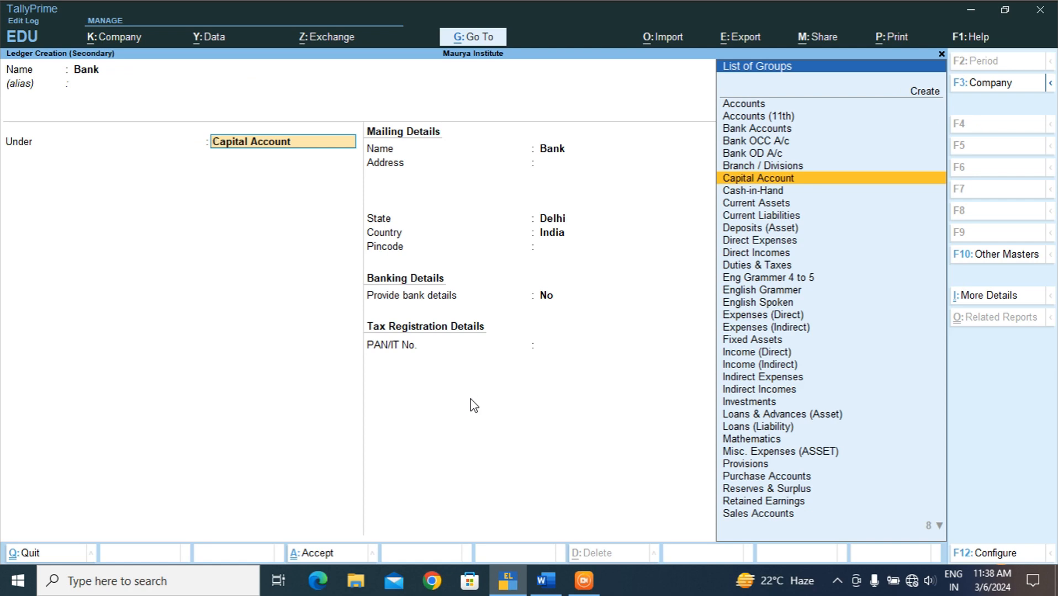
{"action": "type", "text": "Ba"}
{"action": "key", "text": "Return"}
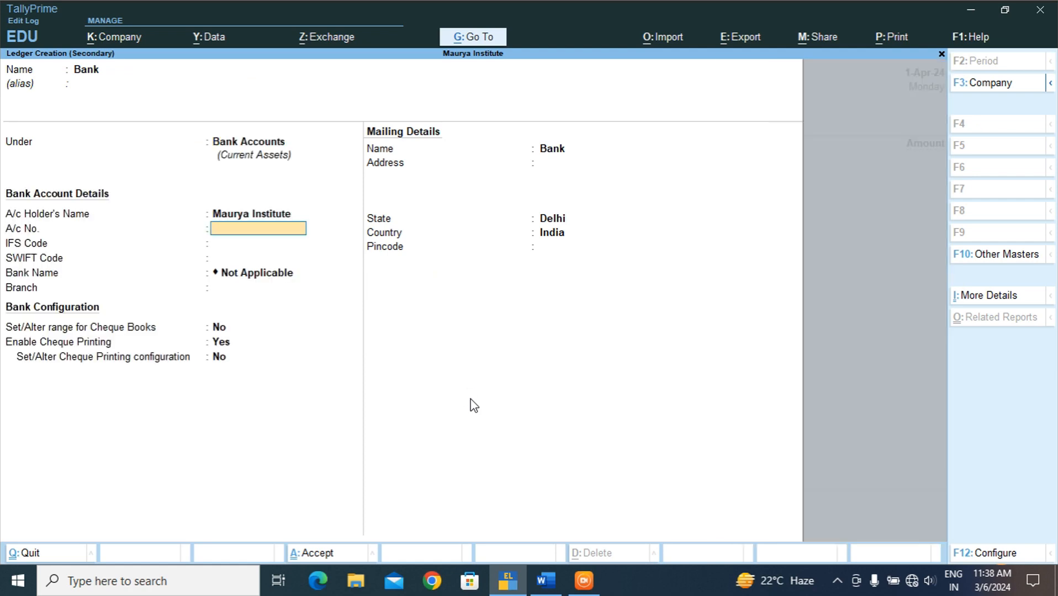
{"action": "key", "text": "Return"}
{"action": "key", "text": "Return"}
{"action": "key", "text": "Return"}
{"action": "key", "text": "Return"}
{"action": "key", "text": "Return"}
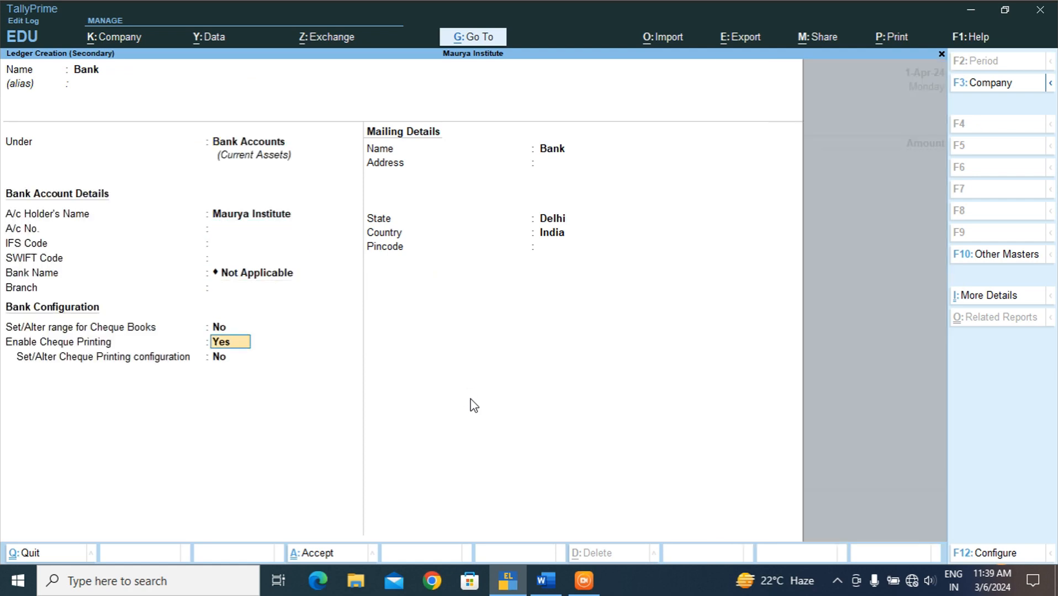
{"action": "key", "text": "ctrl+a"}
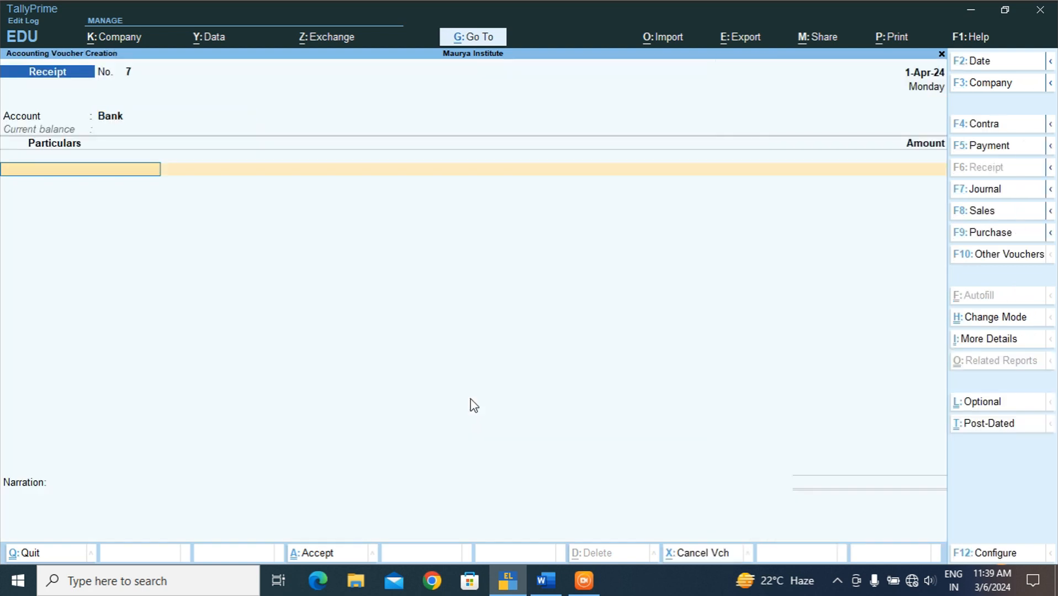
Step: Select the English Spoken Course student's ledger in the bank receipt and enter 12000 as the amount
{"action": "type", "text": "Sha"}
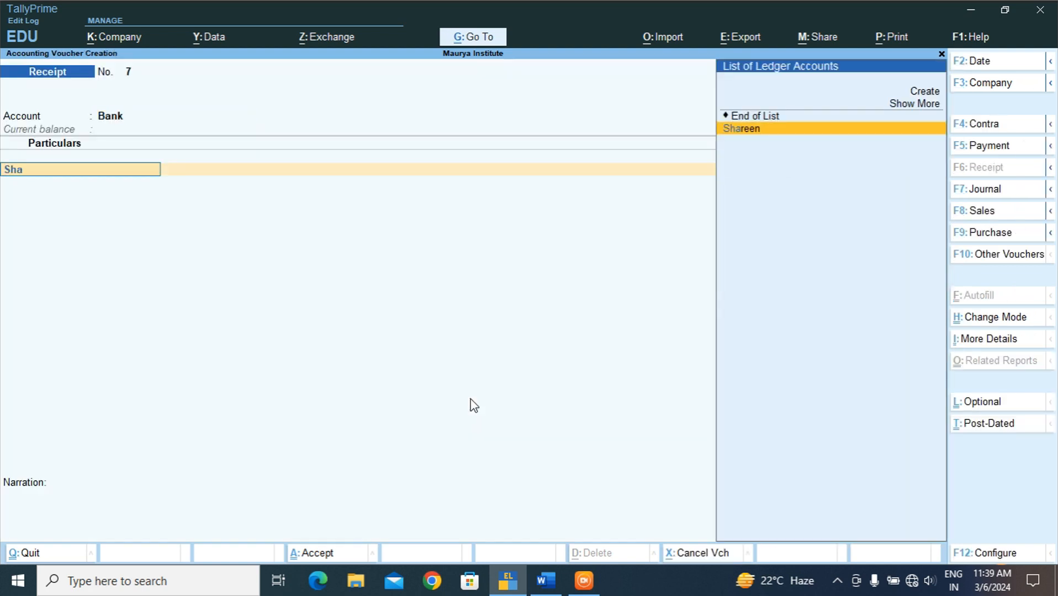
{"action": "key", "text": "Return"}
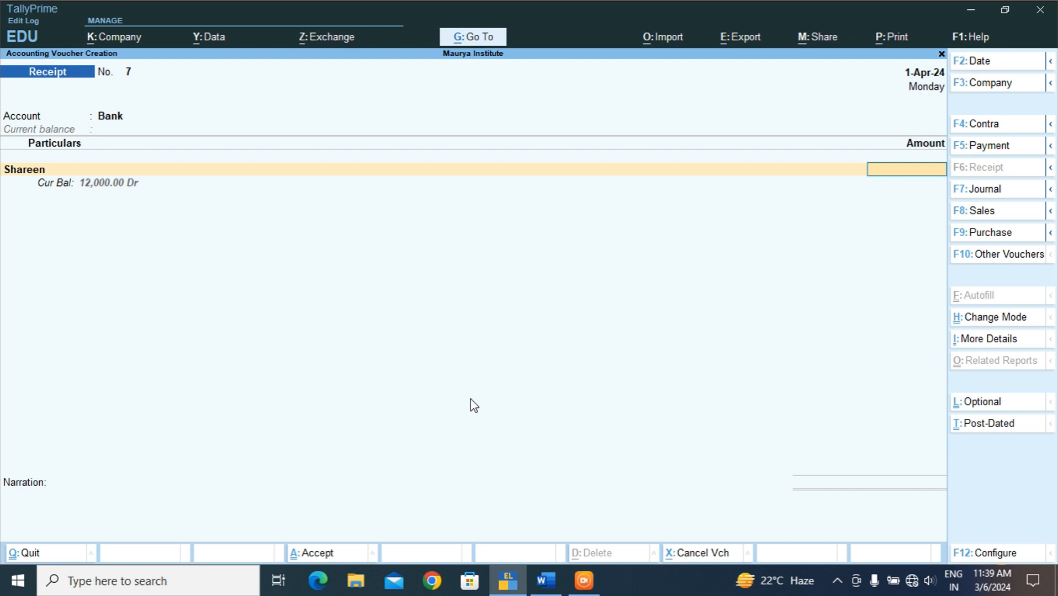
{"action": "type", "text": "6000"}
{"action": "key", "text": "BackSpace"}
{"action": "type", "text": "6"}
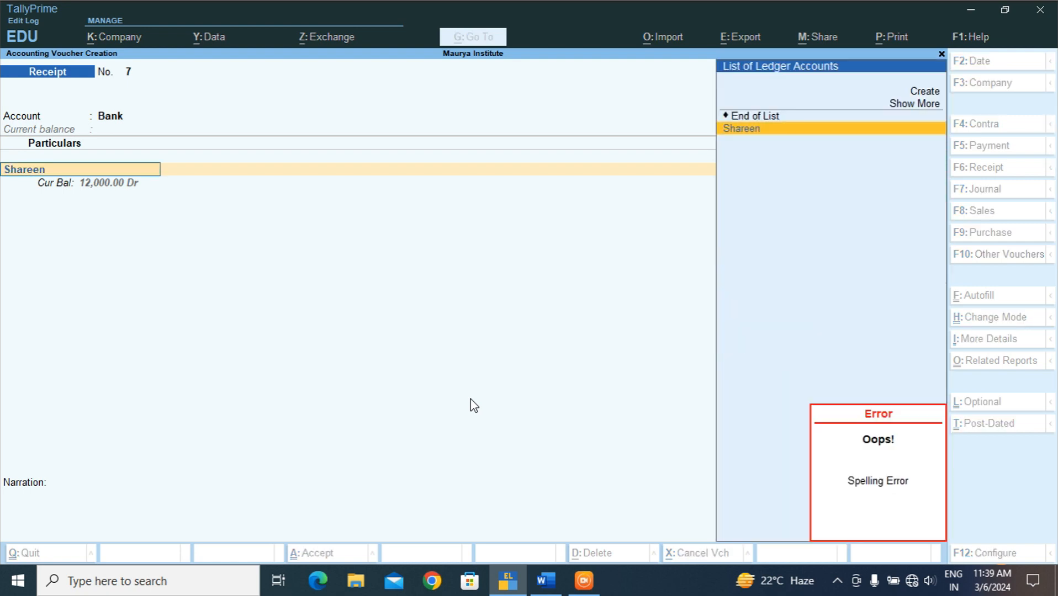
{"action": "key", "text": "Return"}
{"action": "type", "text": "12,000"}
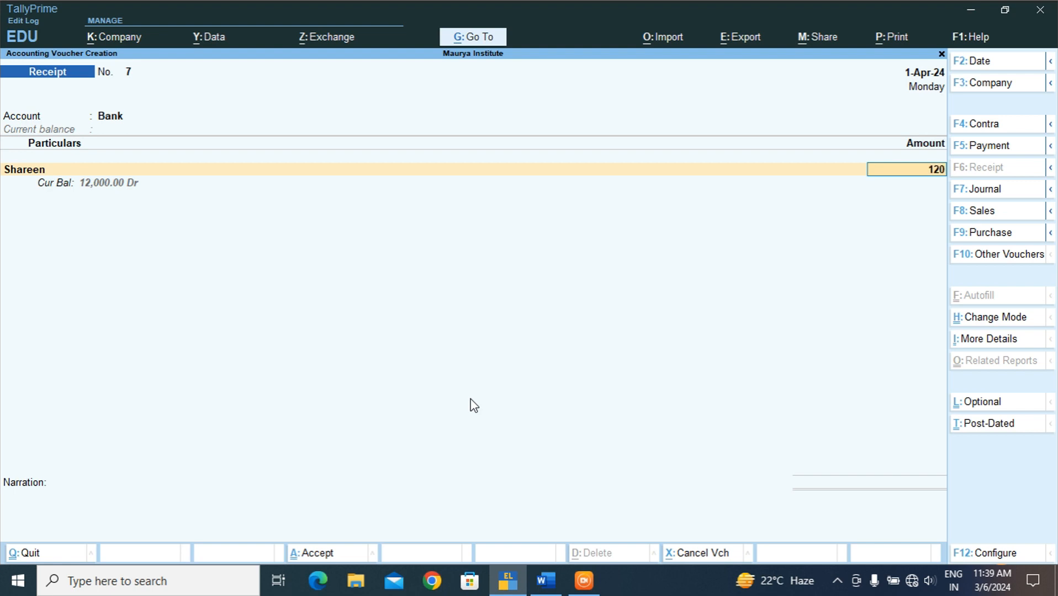
Step: Accept the Cheque/DD bank allocation with blank instrument details, and save the bank receipt without a narration
{"action": "key", "text": "Return"}
{"action": "key", "text": "Return"}
{"action": "key", "text": "Return"}
{"action": "key", "text": "Return"}
{"action": "key", "text": "Return"}
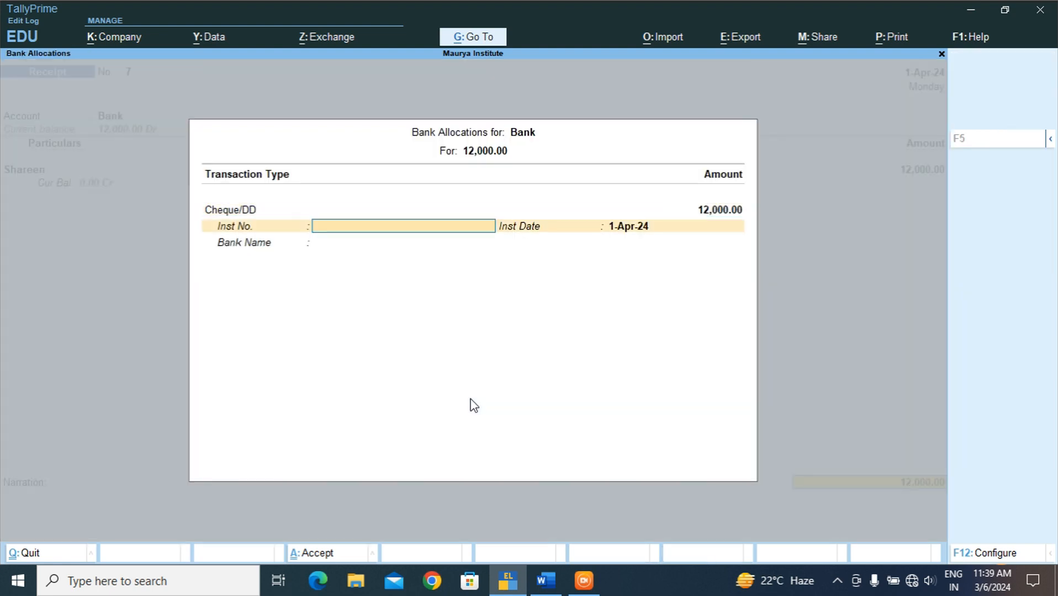
{"action": "key", "text": "Return"}
{"action": "key", "text": "Return"}
{"action": "key", "text": "Return"}
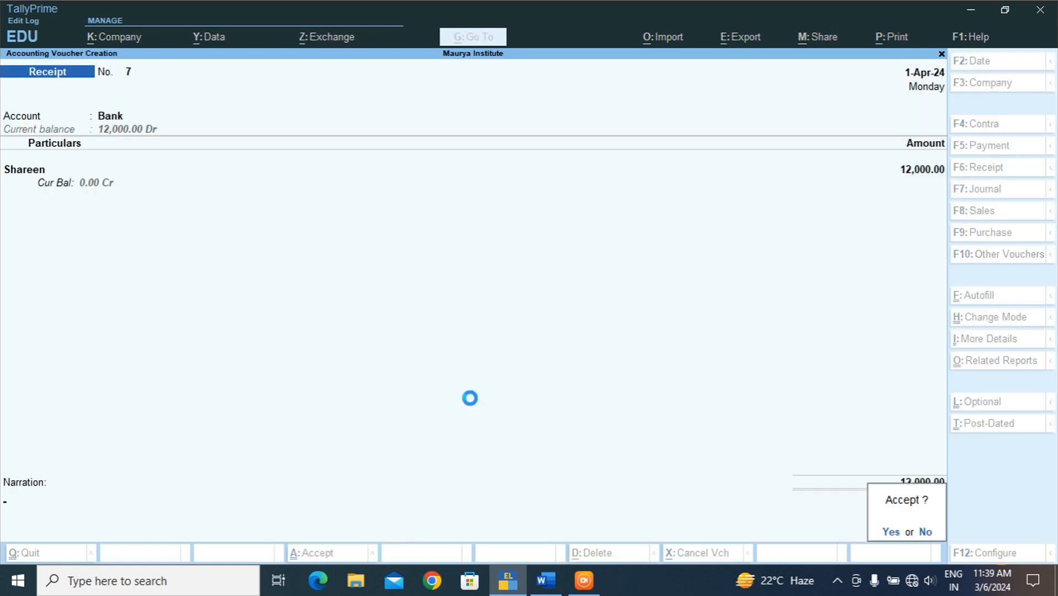
{"action": "key", "text": "Return"}
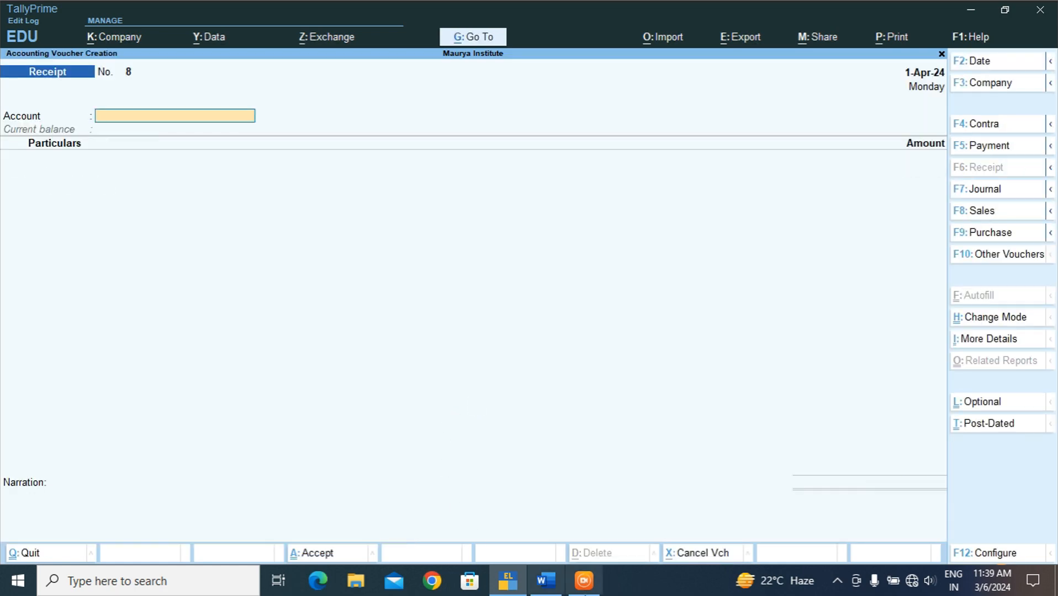
Step: Check the last listed payment in Word, and start a TallyPrime receipt with Cash as account and the Social Studies student's ledger
{"action": "left_click", "coordinate": [545, 581]}
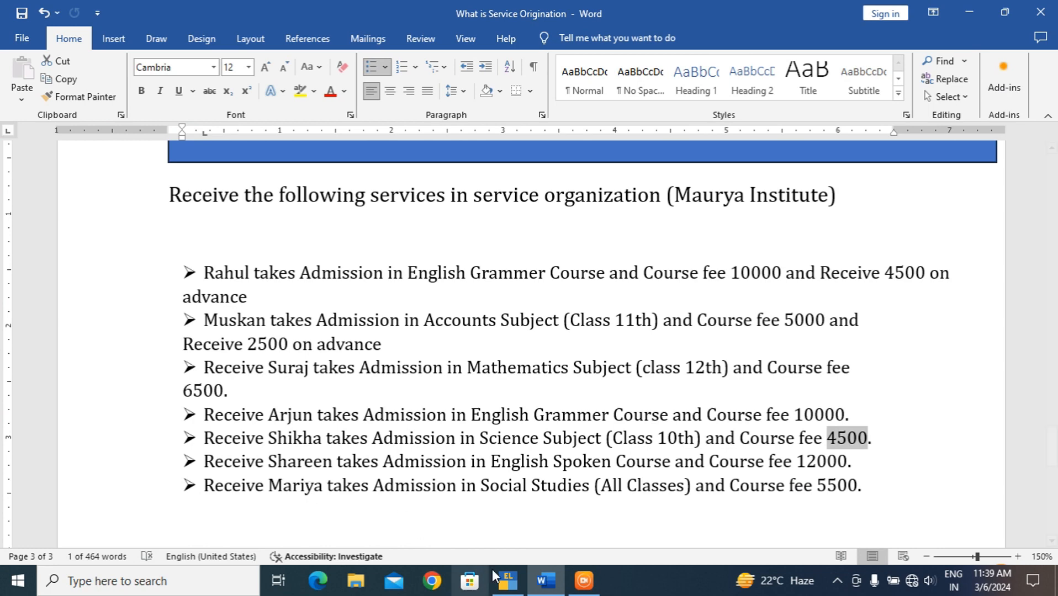
{"action": "left_click", "coordinate": [508, 586]}
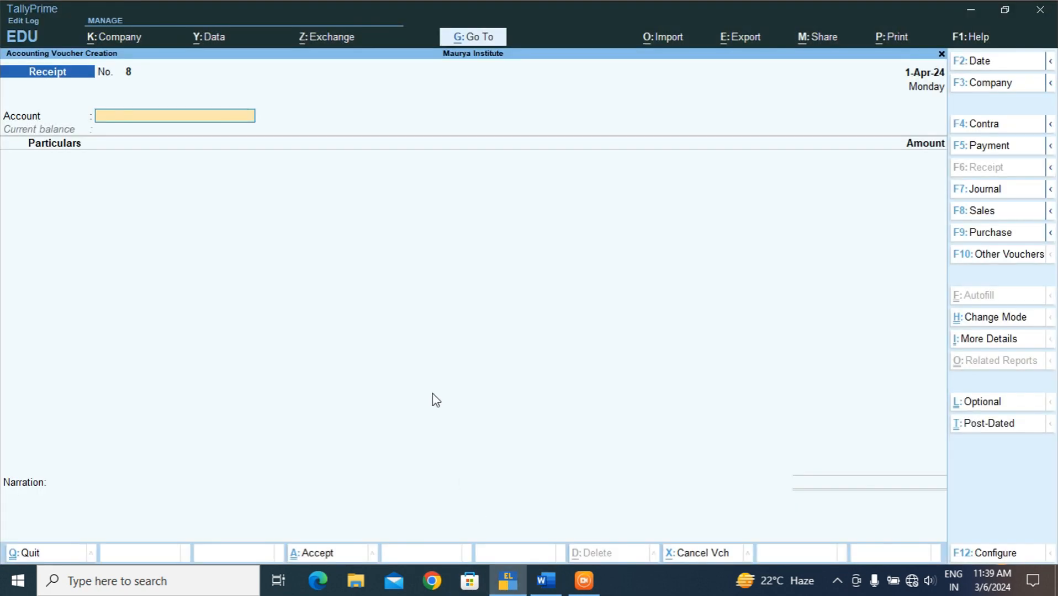
{"action": "type", "text": "Cas"}
{"action": "key", "text": "Return"}
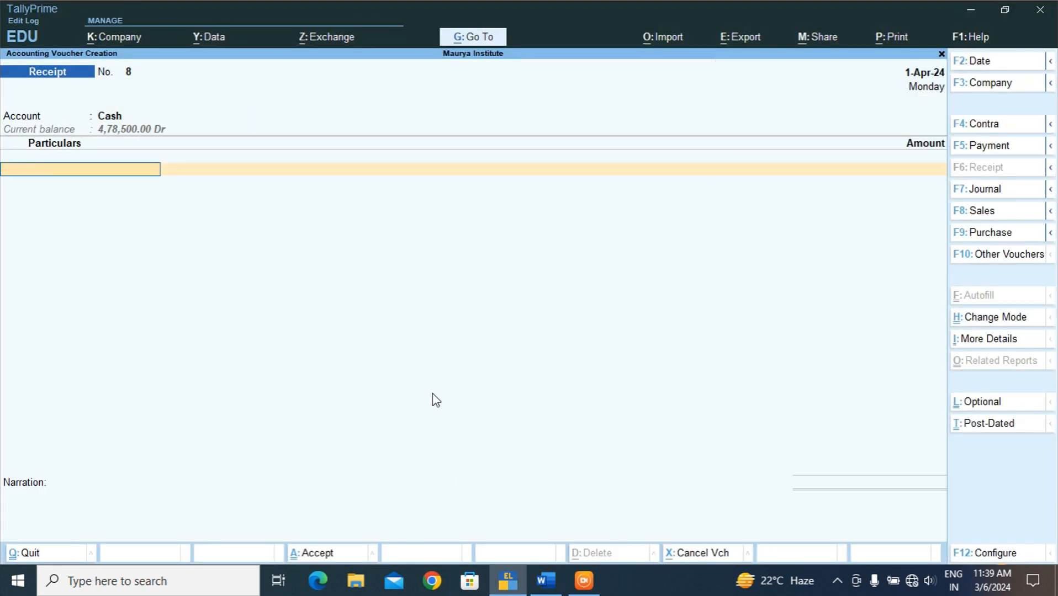
{"action": "type", "text": "ma"}
{"action": "key", "text": "Return"}
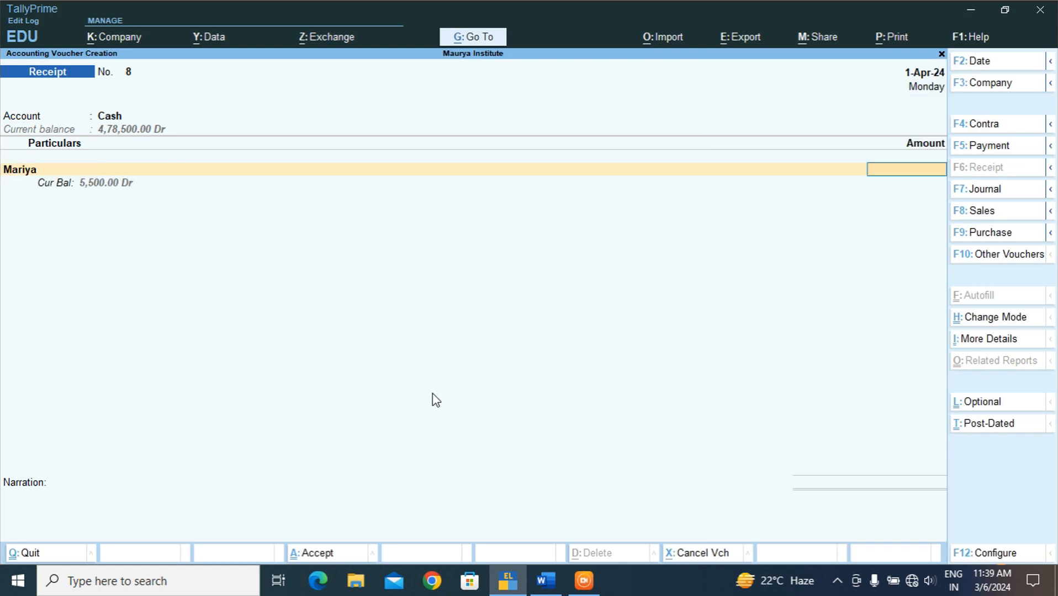
Step: Set the Social Studies student's receipt amount to 5500 and save the voucher without a narration
{"action": "type", "text": "5,500"}
{"action": "key", "text": "Return"}
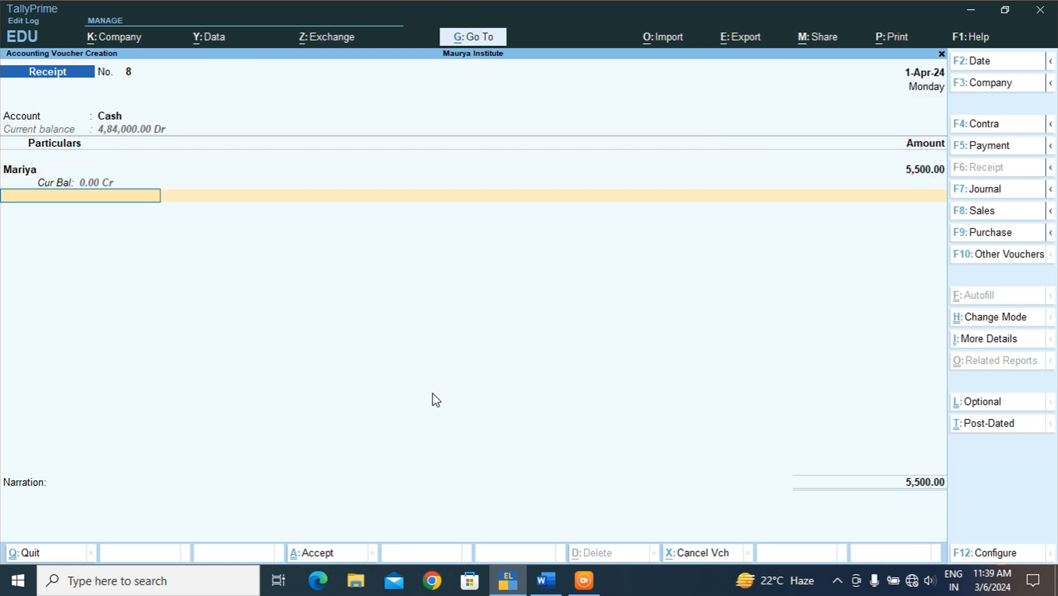
{"action": "key", "text": "Return"}
{"action": "key", "text": "Return"}
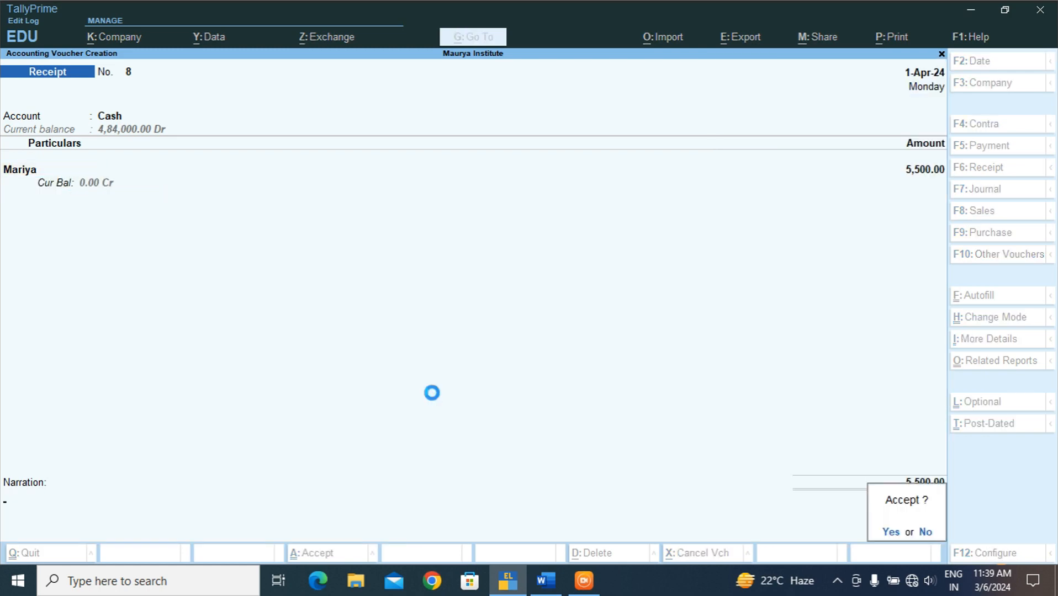
{"action": "key", "text": "Return"}
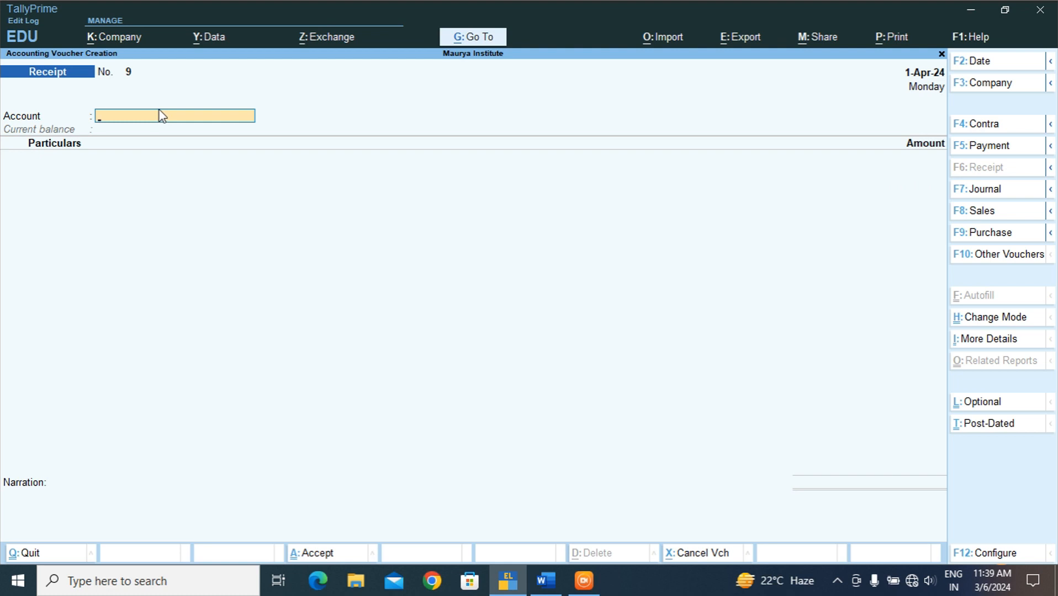
Step: Quit receipt voucher creation and open the ledger selection of the account books reports
{"action": "key", "text": "Escape"}
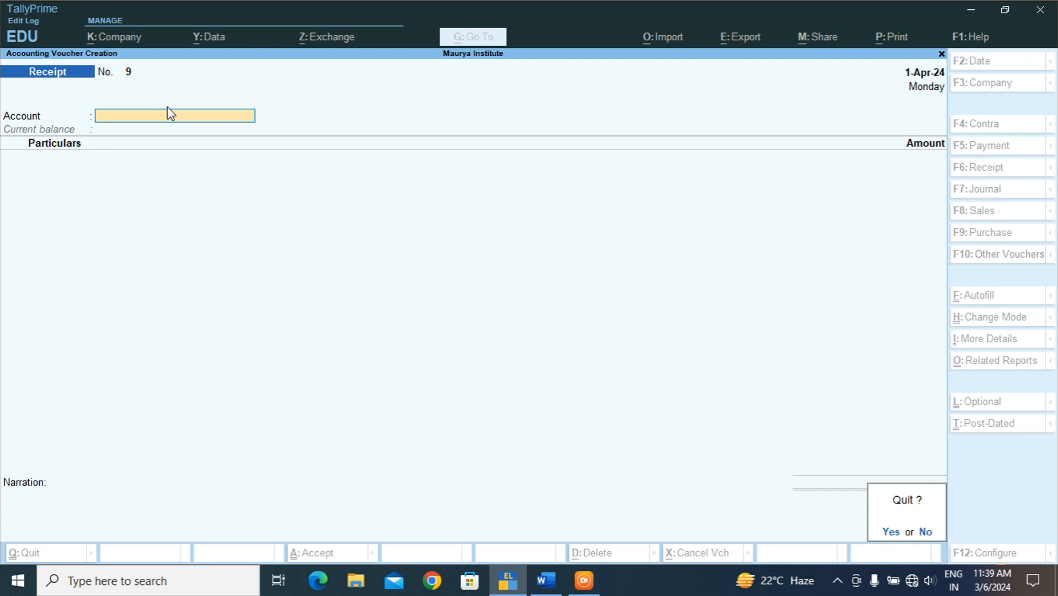
{"action": "key", "text": "Return"}
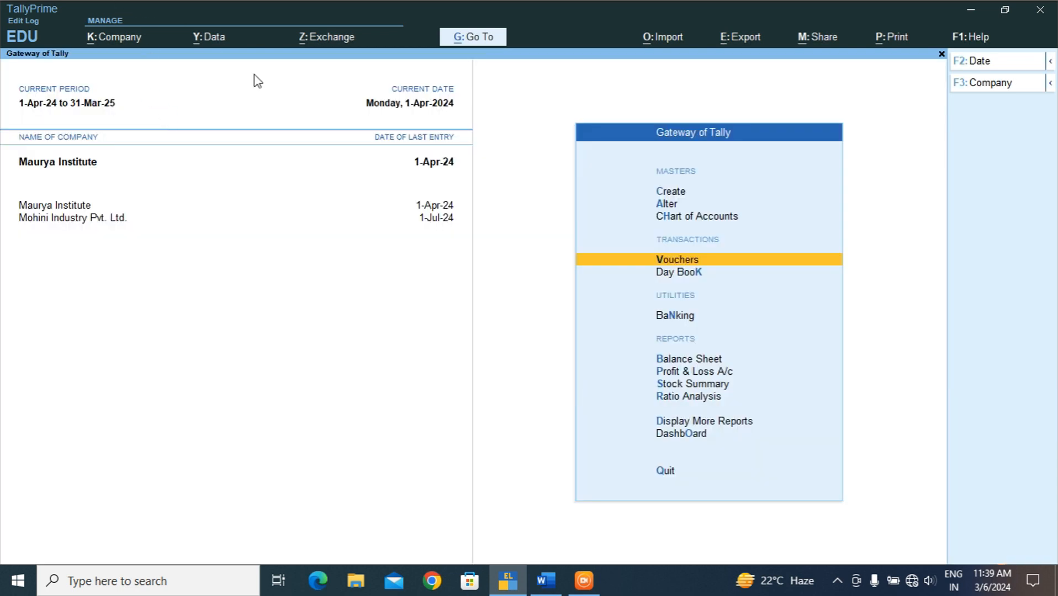
{"action": "left_click", "coordinate": [689, 423]}
{"action": "left_click", "coordinate": [673, 283]}
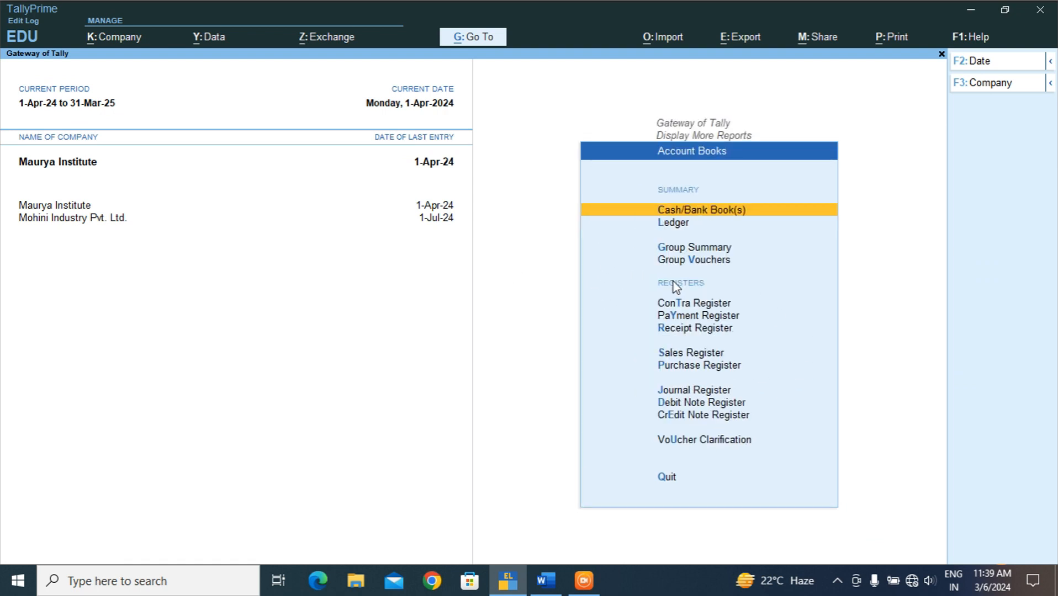
{"action": "left_click", "coordinate": [665, 222]}
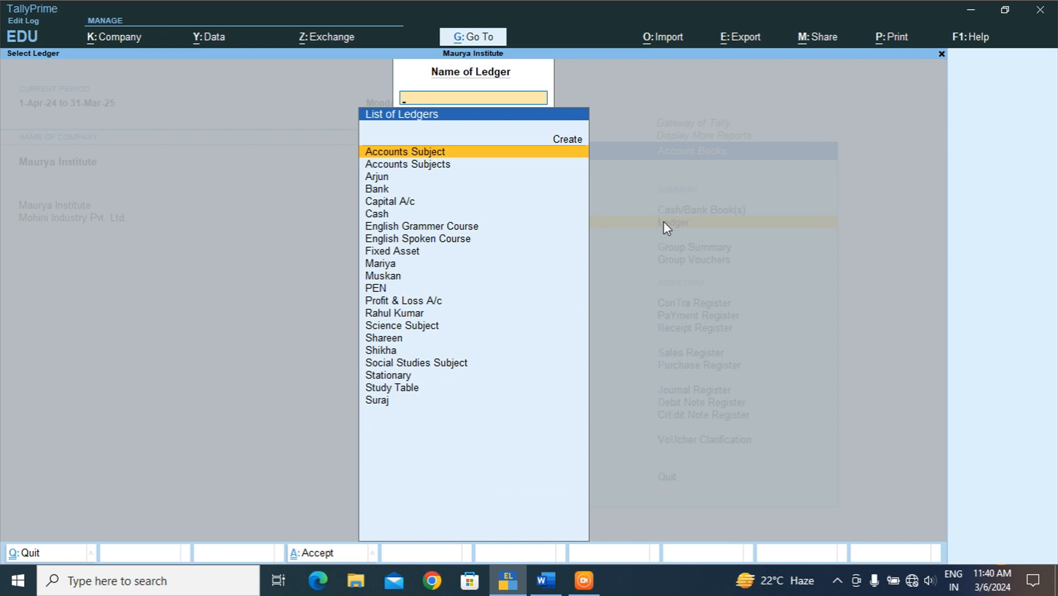
Step: Display the ledger vouchers of the English Spoken Course student to review the fee and bank receipt
{"action": "type", "text": "Sh"}
{"action": "key", "text": "Down"}
{"action": "key", "text": "Down"}
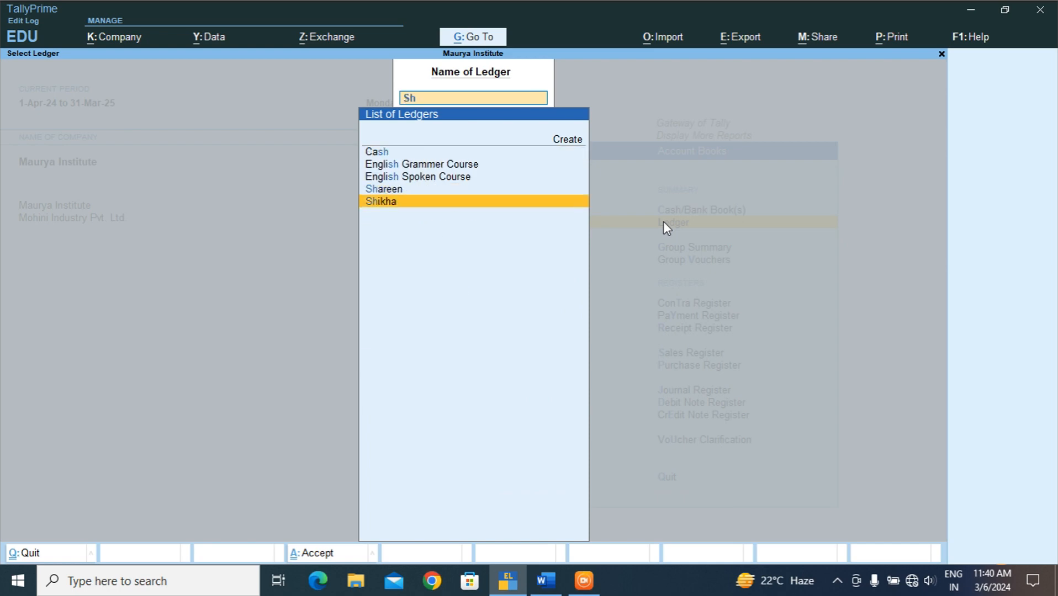
{"action": "key", "text": "Up"}
{"action": "key", "text": "Return"}
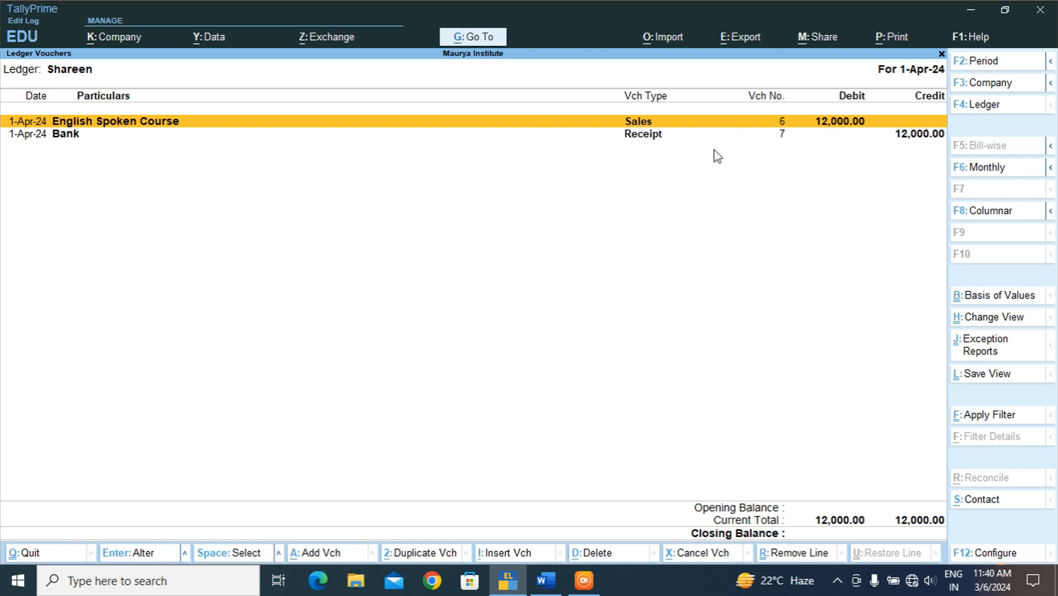
Step: Review the ledger vouchers of the English Grammer Course student who paid an advance, and return to the account books
{"action": "key", "text": "Escape"}
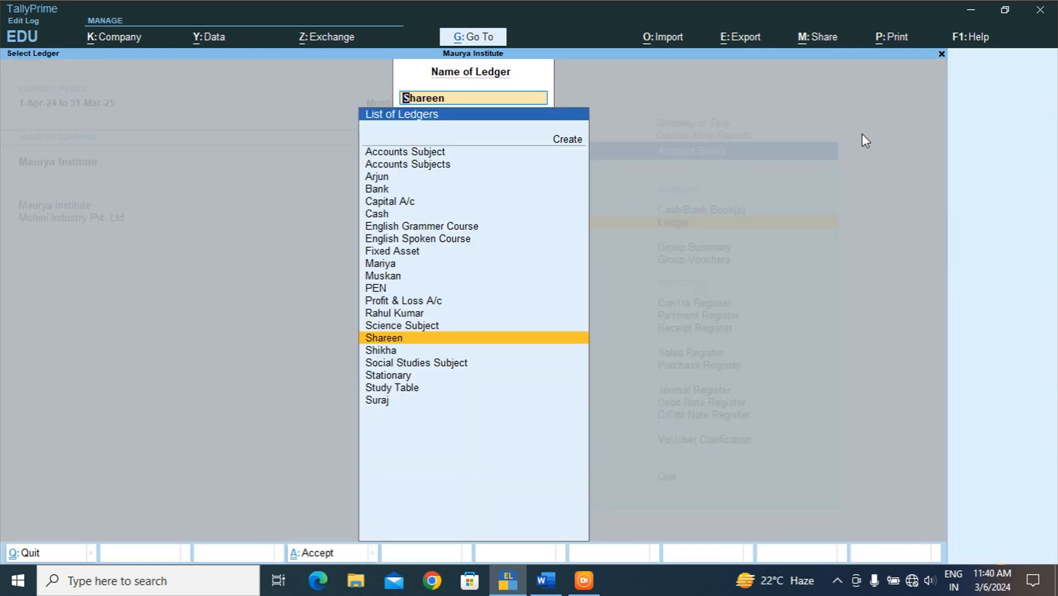
{"action": "type", "text": "Ra"}
{"action": "key", "text": "Return"}
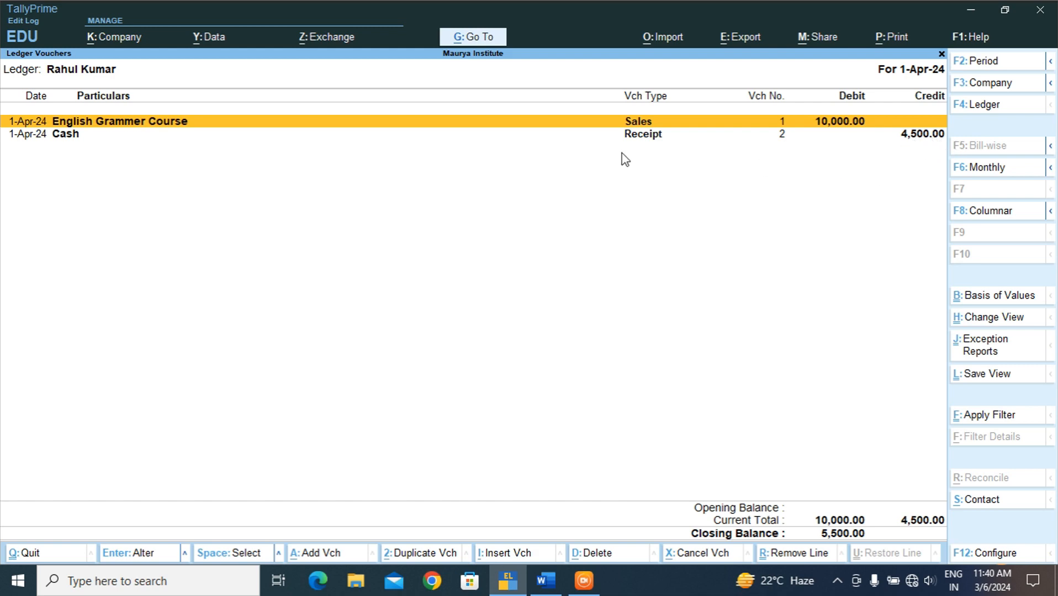
{"action": "key", "text": "Escape"}
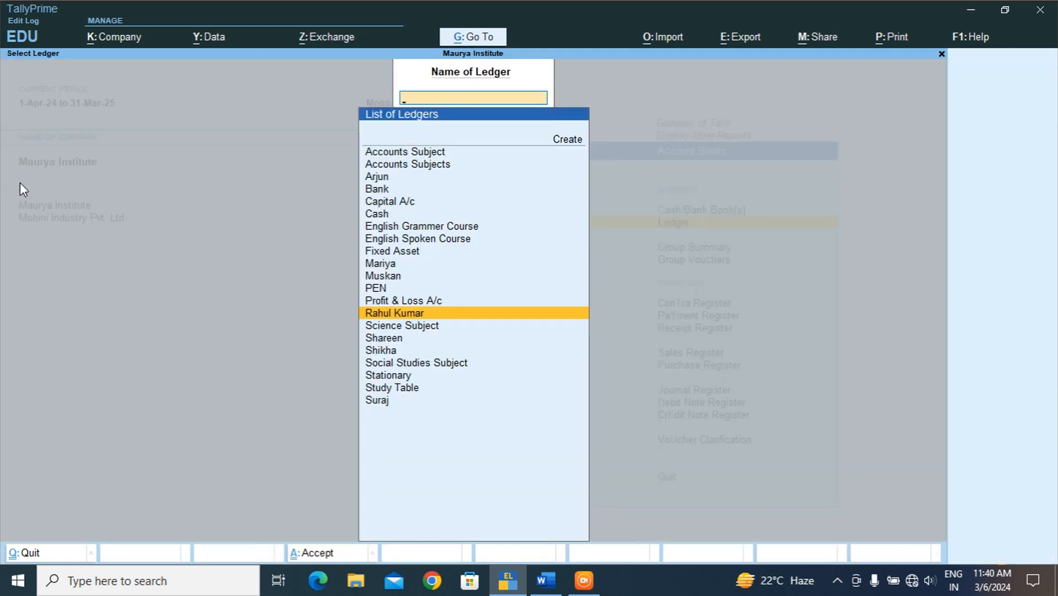
{"action": "key", "text": "Escape"}
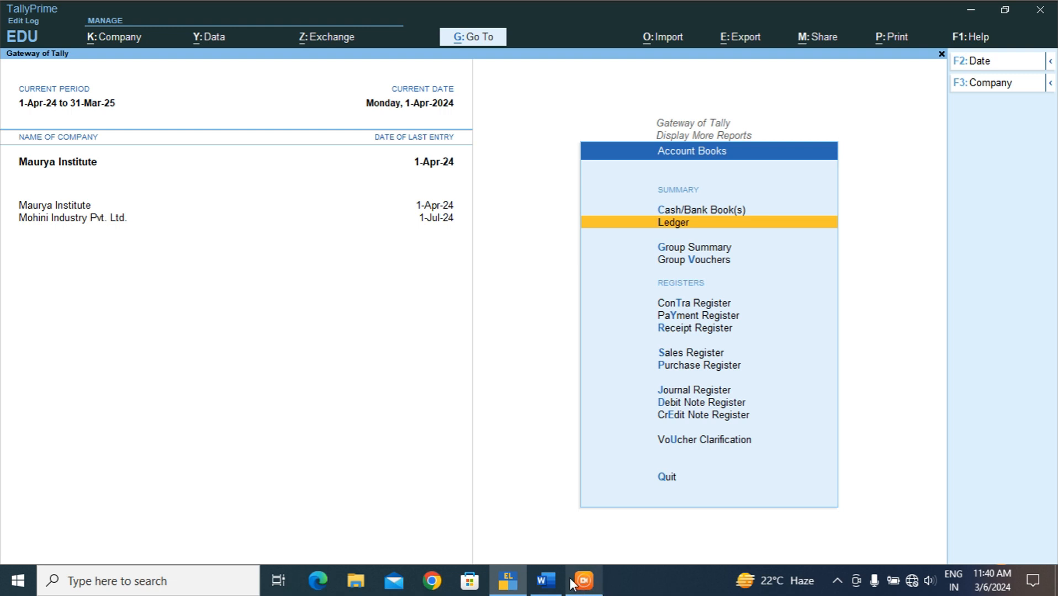
{"action": "mouse_move", "coordinate": [586, 583]}
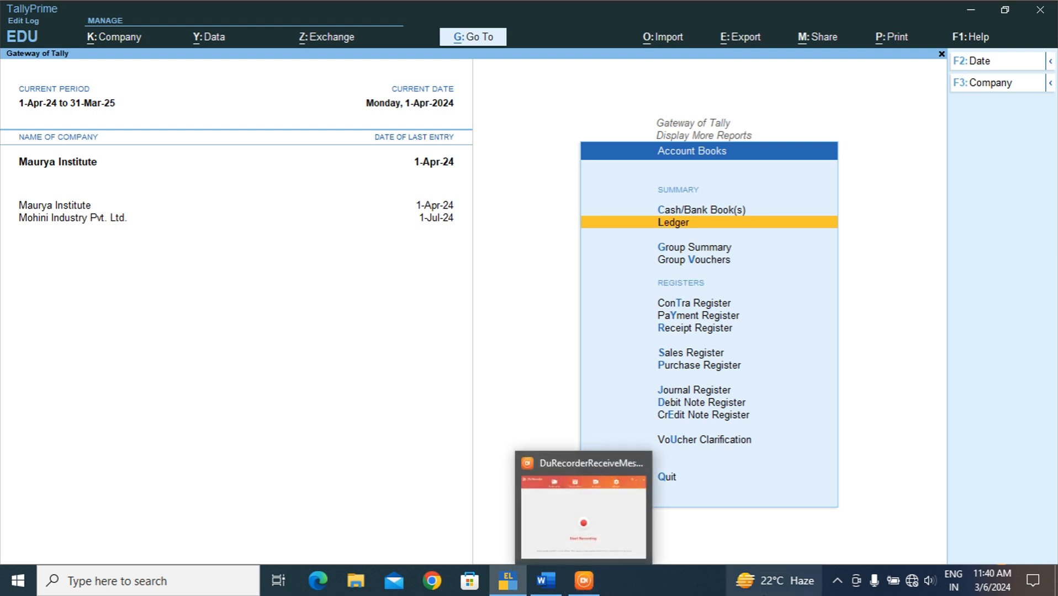